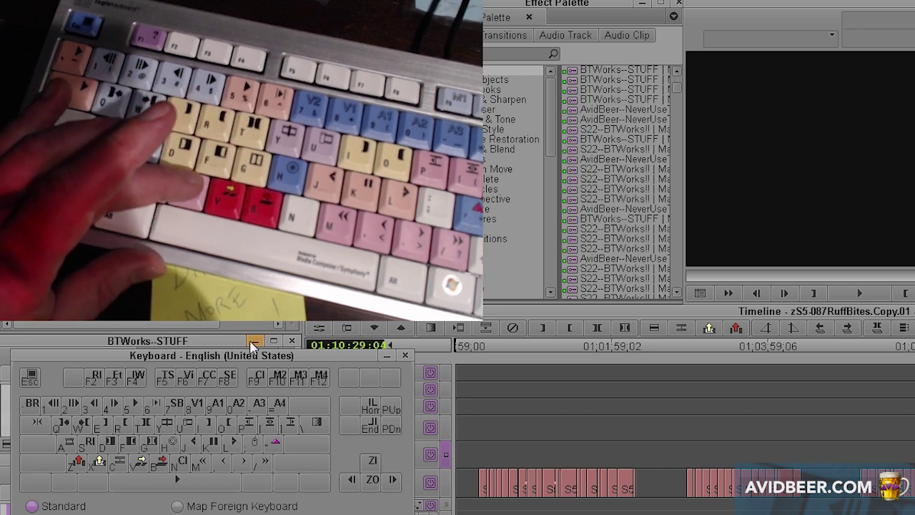
Step: Match-frame the timeline clip at 01;06;18;15 and again at 01;06;11;12 to load its source
{"action": "left_click_drag", "start_coordinate": [232, 361], "coordinate": [254, 347]}
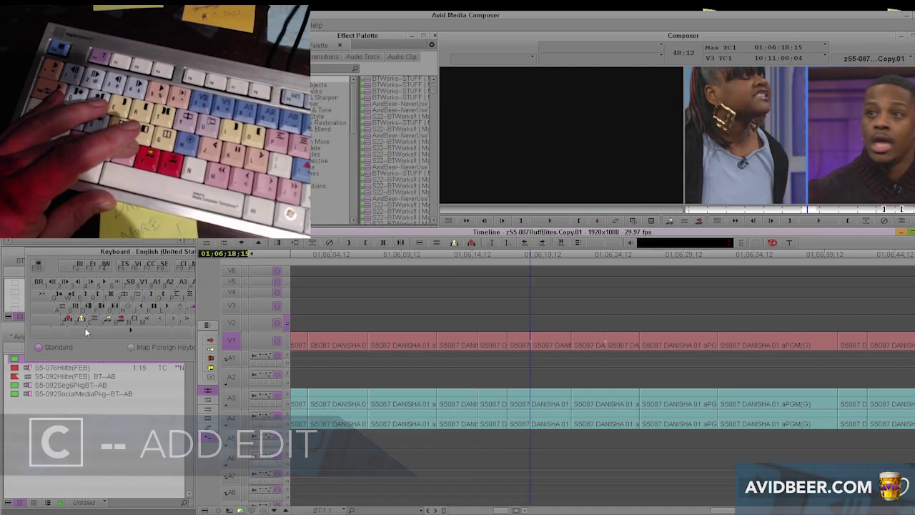
{"action": "key", "text": "a"}
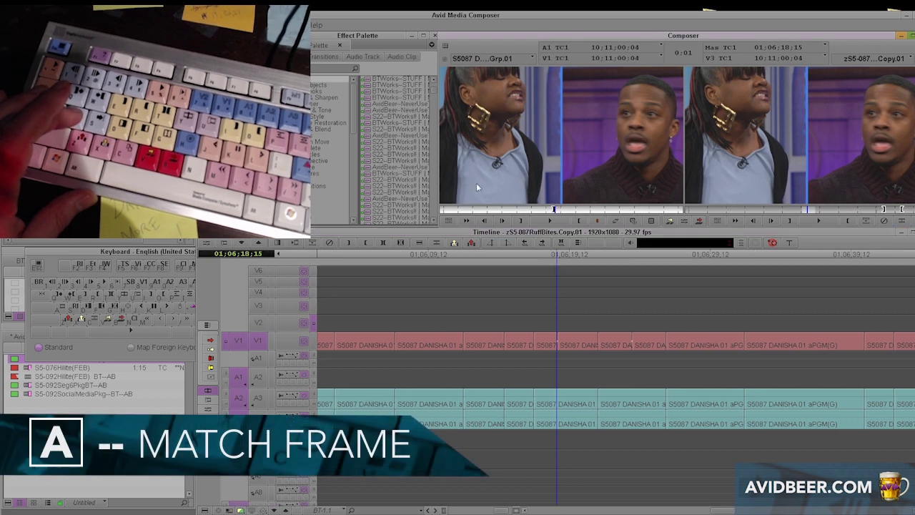
{"action": "left_click", "coordinate": [456, 415]}
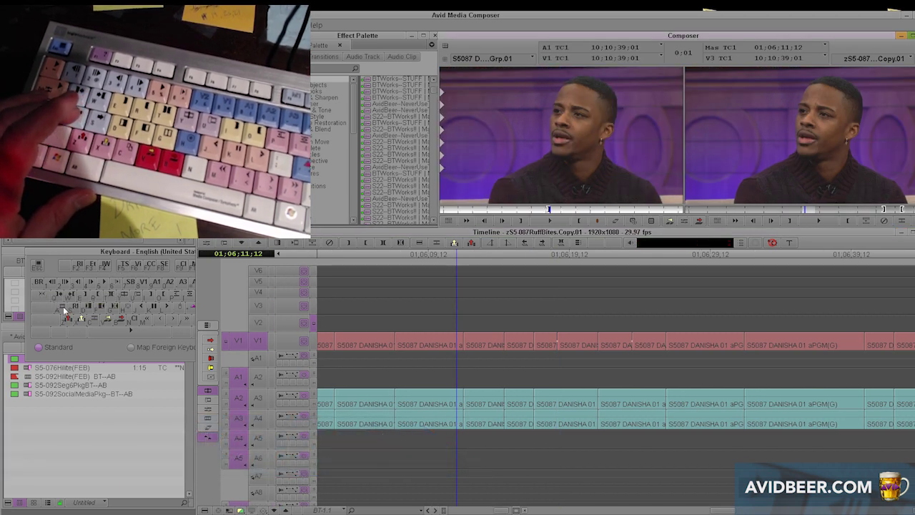
Step: Extend the V1 edit, first to an Out mark at 01;06;06;11, then to an In mark at about 01;06;09
{"action": "left_click", "coordinate": [409, 365]}
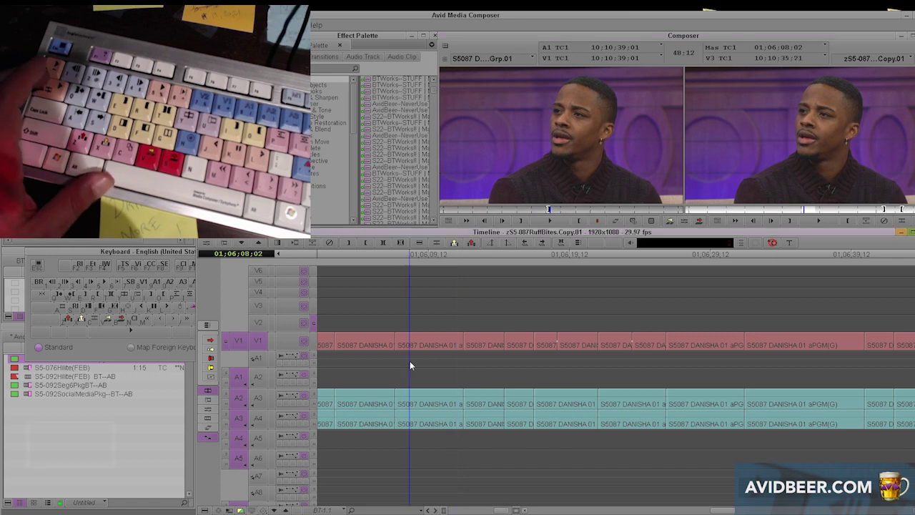
{"action": "left_click", "coordinate": [386, 364]}
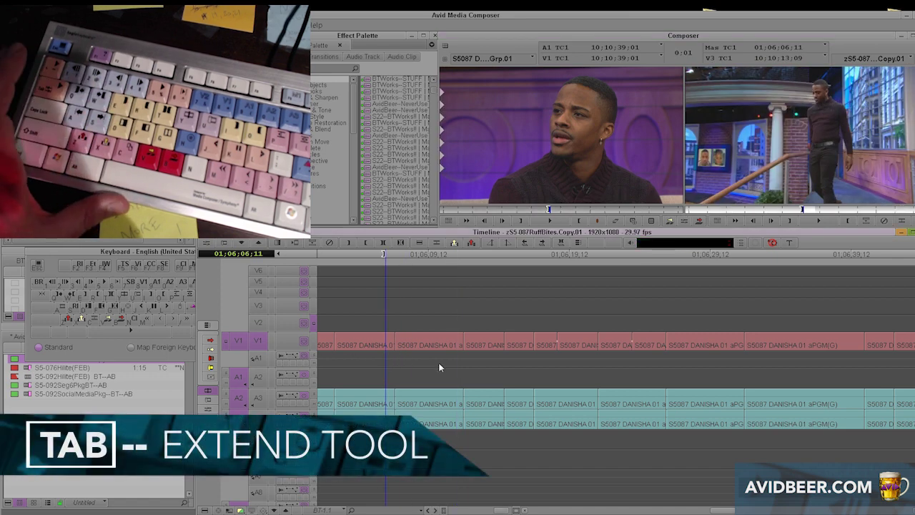
{"action": "left_click", "coordinate": [435, 410]}
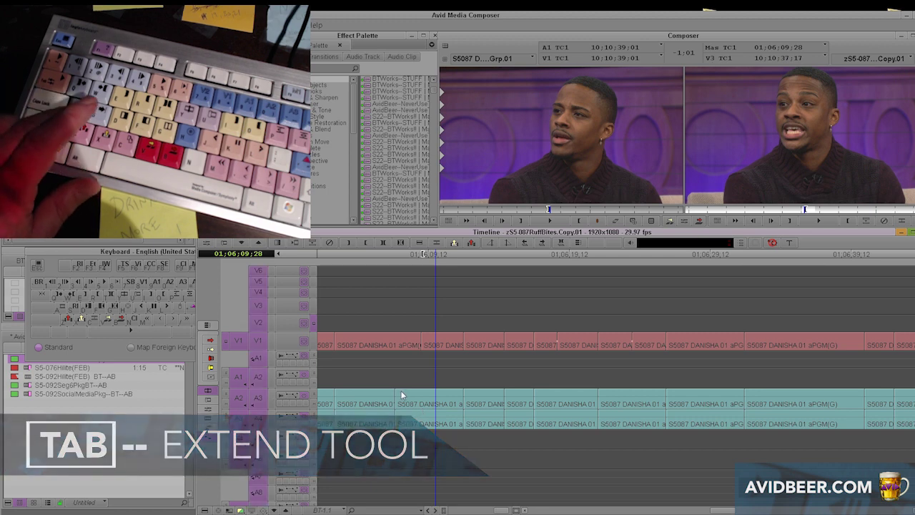
Step: Toggle all timeline record tracks off and on, finishing with every record track deselected, and bring the Keyboard window forward
{"action": "key", "text": "ctrl+shift+a"}
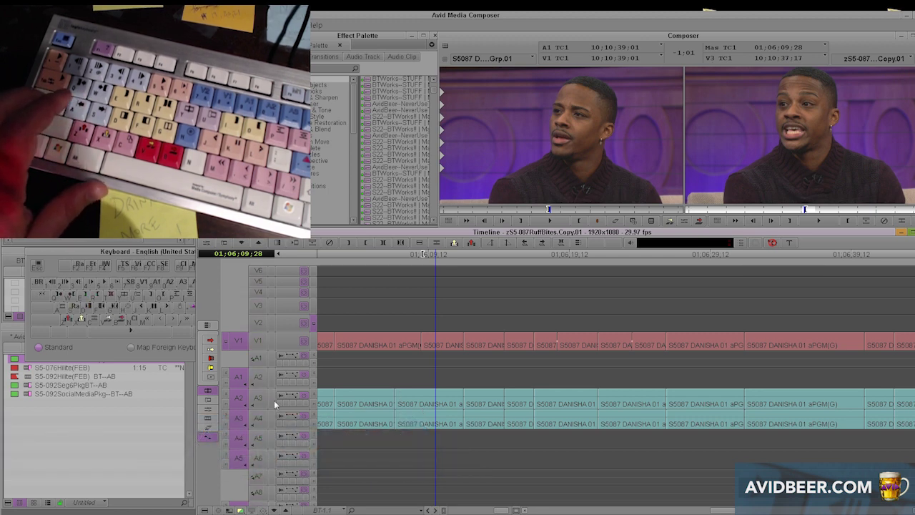
{"action": "key", "text": "ctrl+a"}
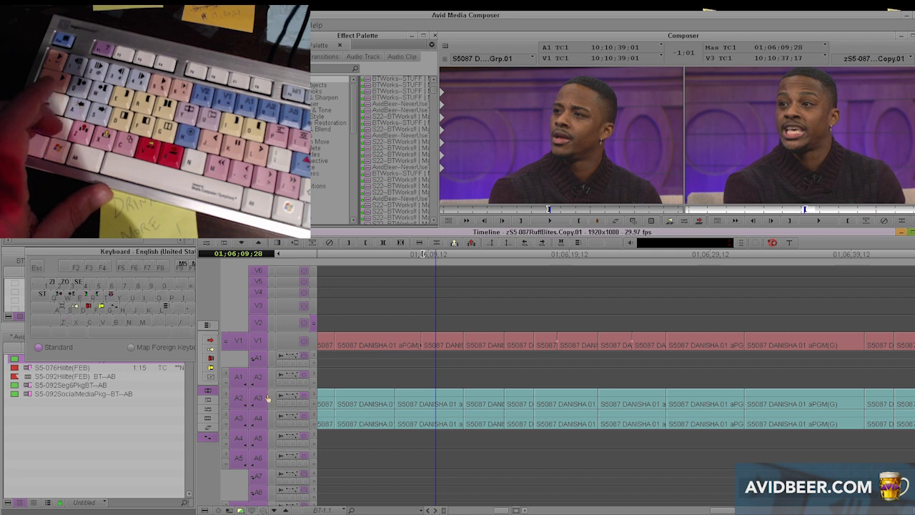
{"action": "key", "text": "ctrl+shift+a"}
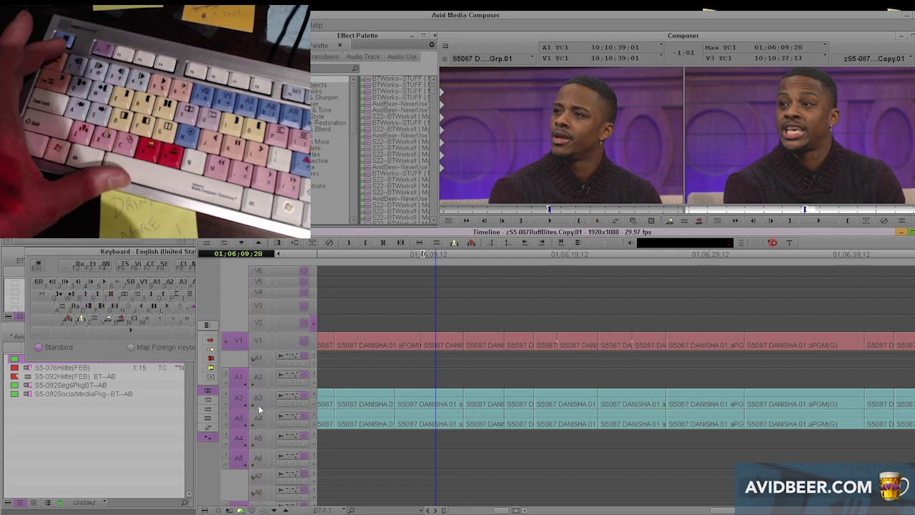
{"action": "left_click", "coordinate": [74, 303]}
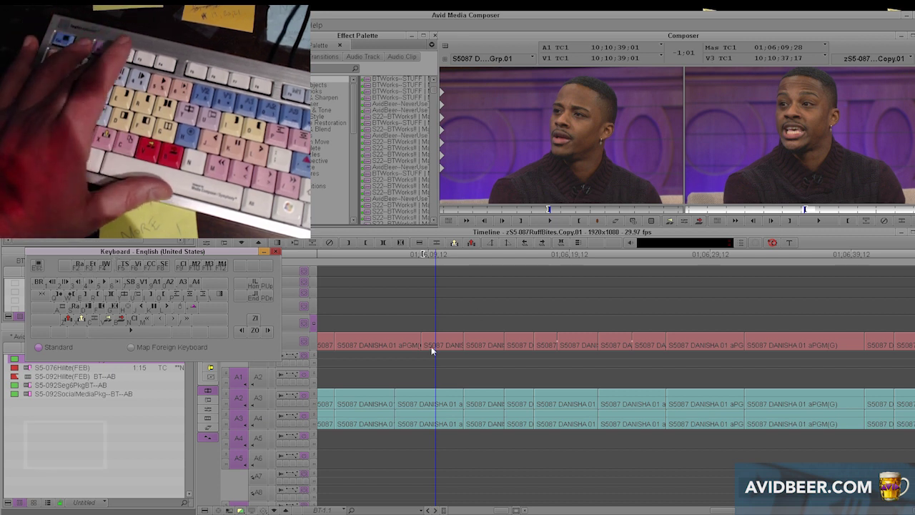
Step: Mark the V1 and V2 section starting at 01;09;25;23 and check the Render Effects options without rendering
{"action": "left_click", "coordinate": [411, 510]}
{"action": "key", "text": "ctrl+slash"}
{"action": "left_click_drag", "start_coordinate": [781, 348], "coordinate": [855, 343]}
{"action": "key", "text": "r"}
{"action": "left_click", "coordinate": [768, 363]}
{"action": "key", "text": "e"}
{"action": "key", "text": "F2"}
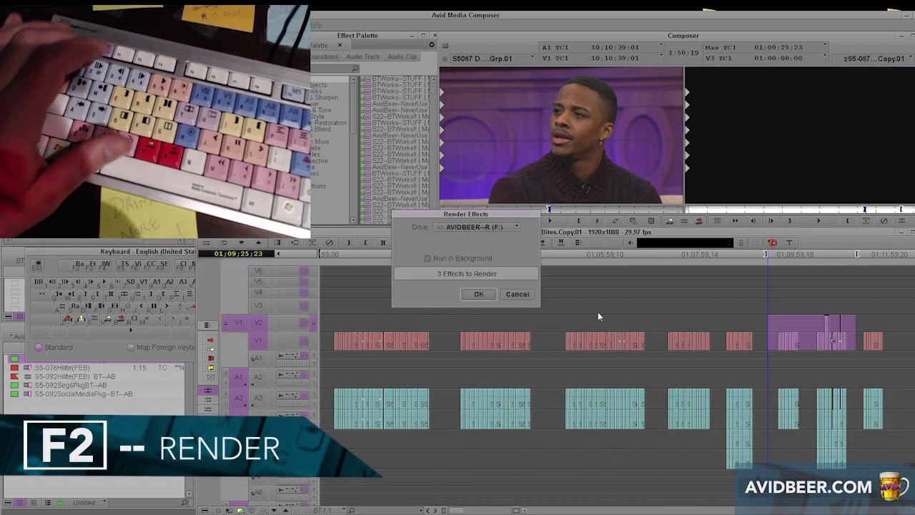
{"action": "left_click", "coordinate": [514, 293]}
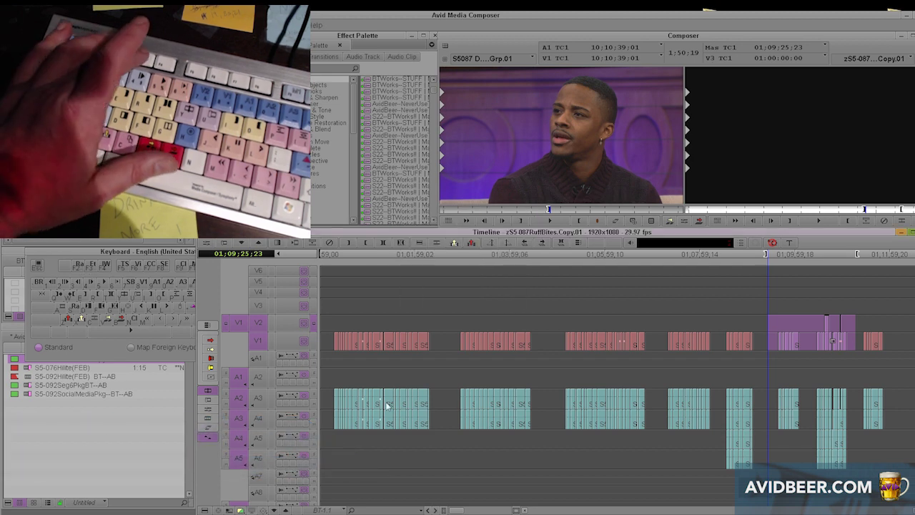
Step: Review the available export settings for zS5-087RuffBites.Copy.01.mov and leave without exporting
{"action": "key", "text": "F3"}
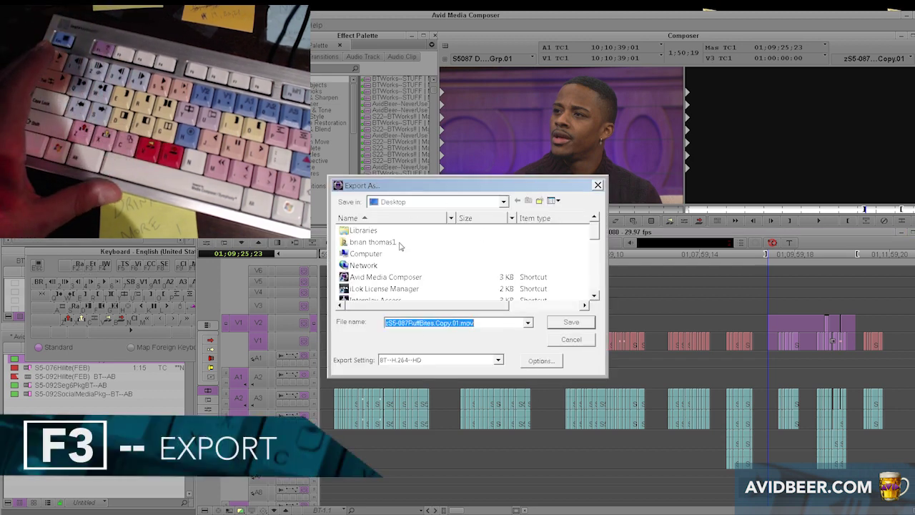
{"action": "left_click", "coordinate": [498, 360]}
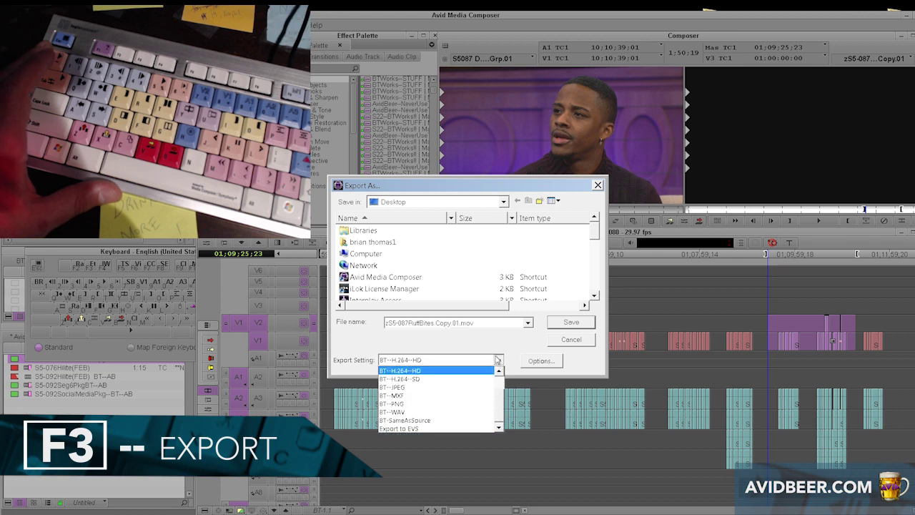
{"action": "left_click", "coordinate": [353, 344]}
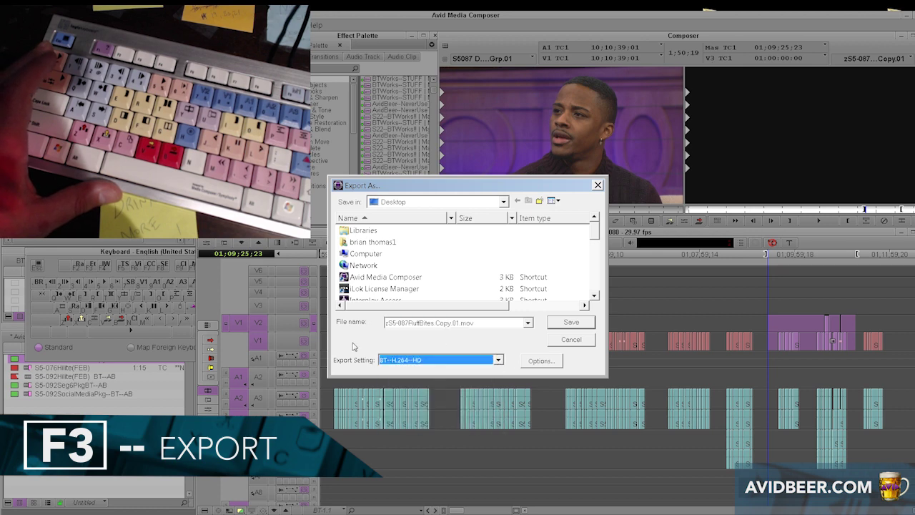
{"action": "left_click", "coordinate": [571, 339]}
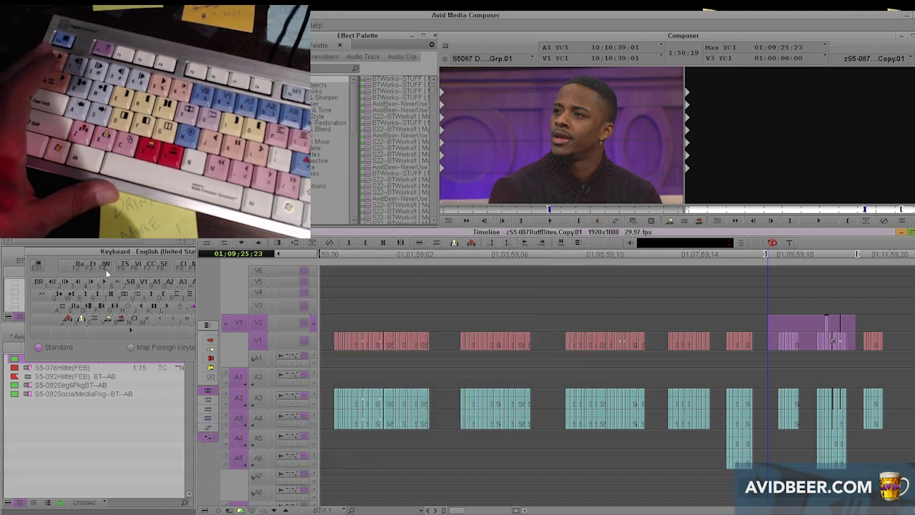
Step: Show the Interplay Window, return to the timeline at 01;01;50;24, and bring the window up again before minimizing it
{"action": "key", "text": "F4"}
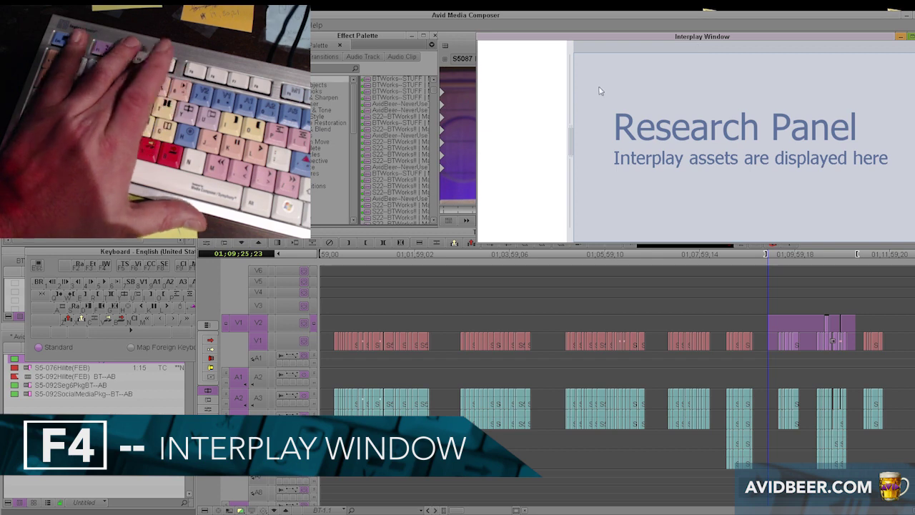
{"action": "key", "text": "F4"}
{"action": "left_click", "coordinate": [408, 269]}
{"action": "key", "text": "F4"}
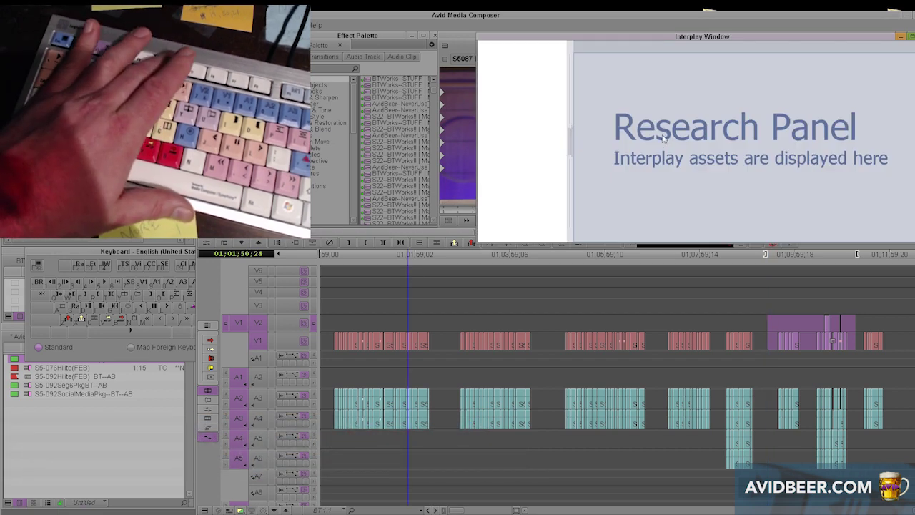
{"action": "left_click", "coordinate": [900, 38]}
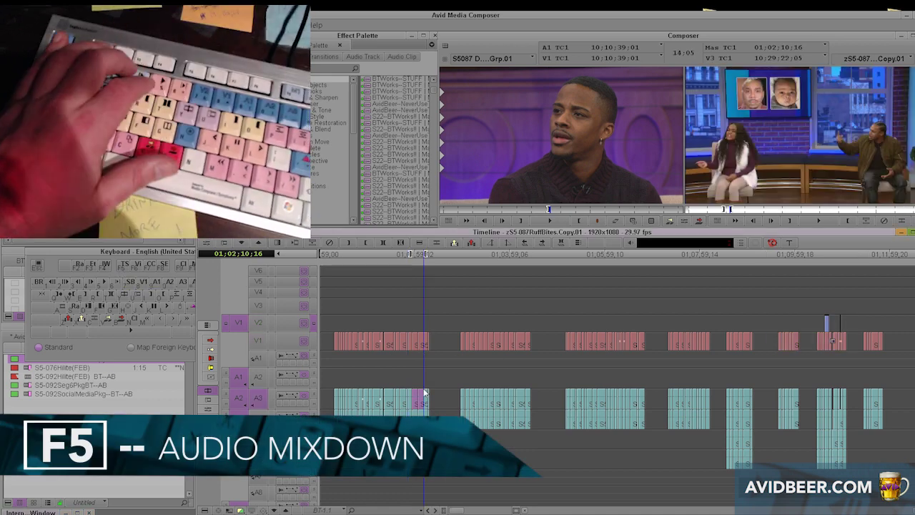
Step: Check the Audio Mixdown options for the marked range on A3 without creating a mixdown
{"action": "key", "text": "F5"}
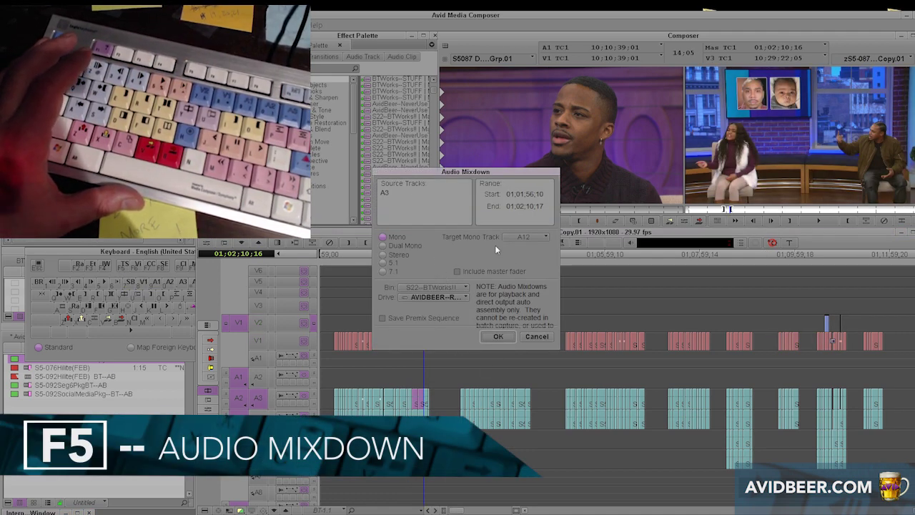
{"action": "left_click", "coordinate": [537, 337]}
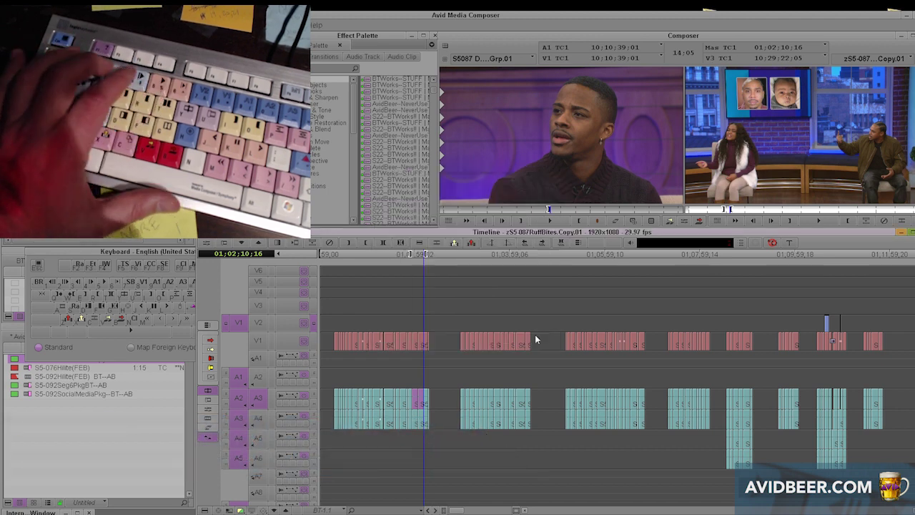
Step: Create a video mixdown of the marked range on V1, with BTWorks--STUFF as the target bin
{"action": "left_click", "coordinate": [259, 346]}
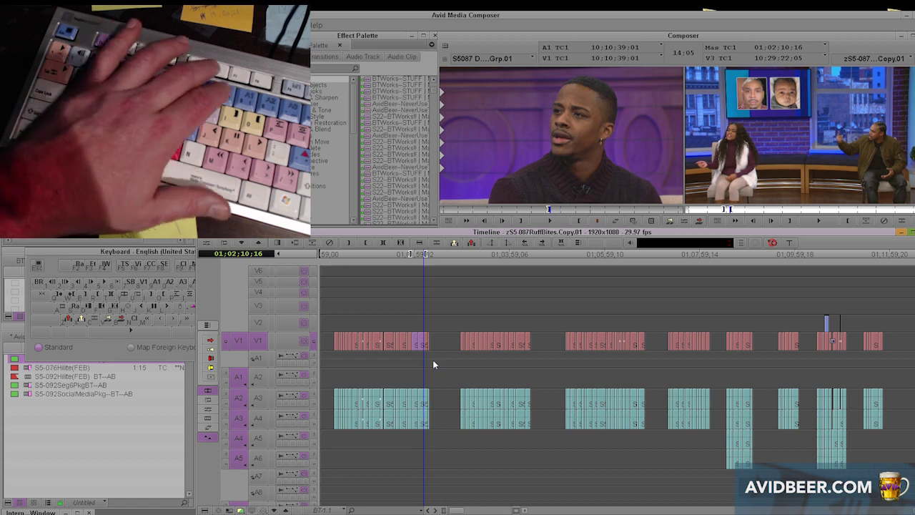
{"action": "key", "text": "F6"}
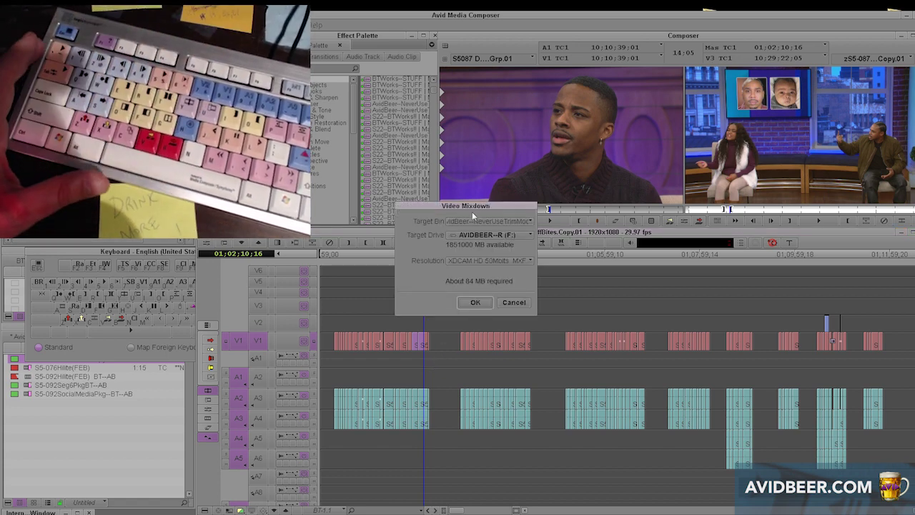
{"action": "left_click", "coordinate": [487, 221]}
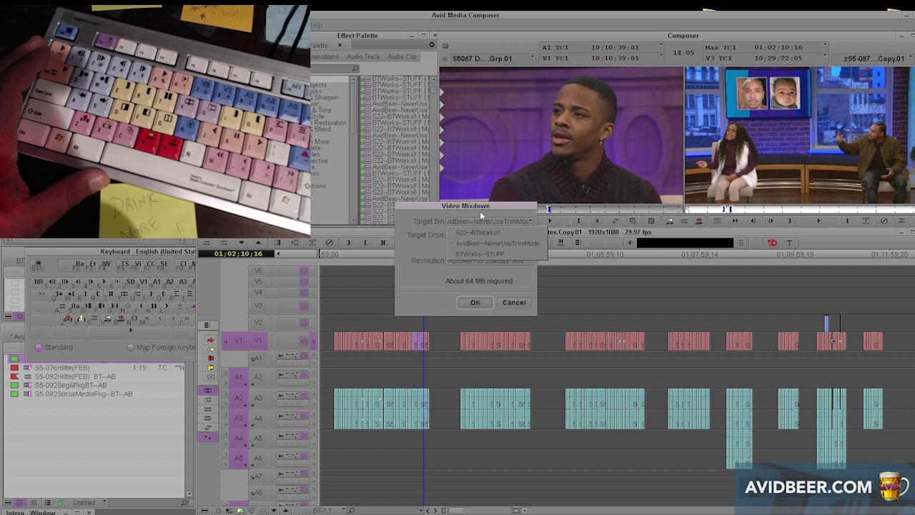
{"action": "left_click", "coordinate": [487, 253]}
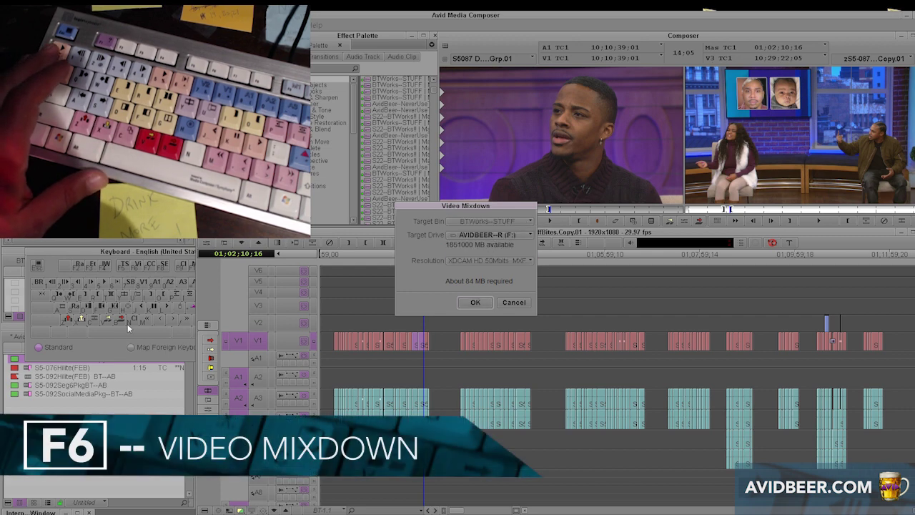
{"action": "left_click", "coordinate": [475, 302]}
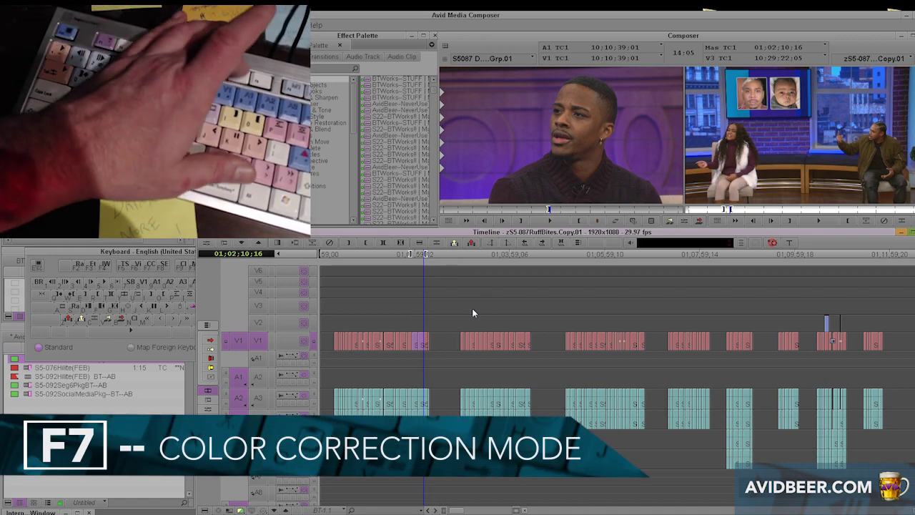
Step: Switch twice between Color Correction and Source/Record Editing modes, then restore the ONEMONITORRECORD workspace
{"action": "key", "text": "F7"}
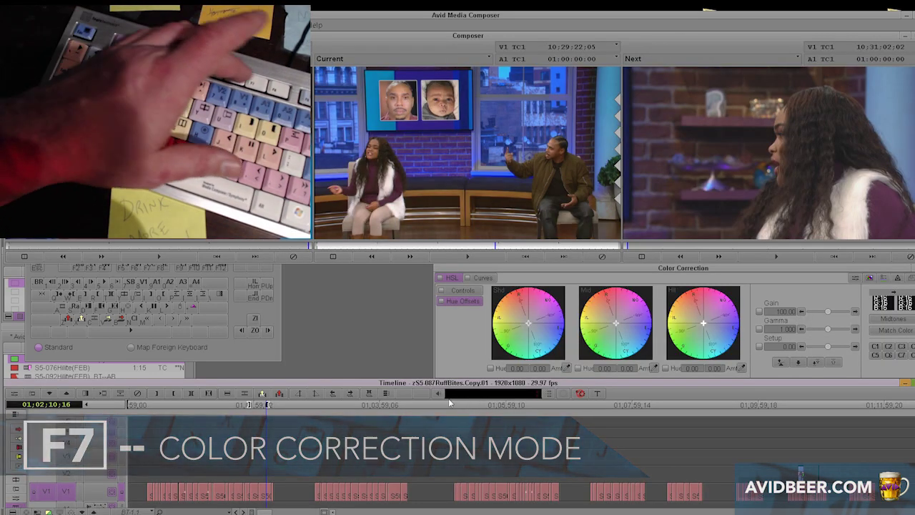
{"action": "key", "text": "F8"}
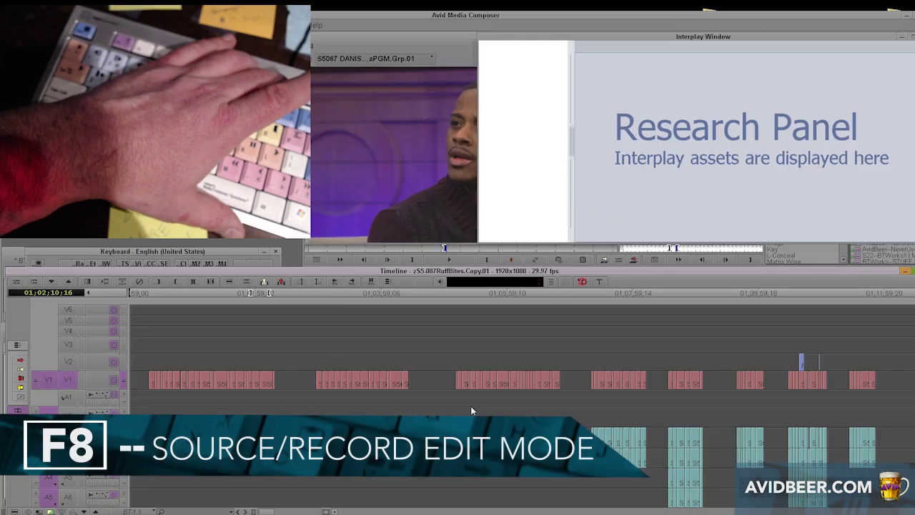
{"action": "left_click", "coordinate": [904, 37]}
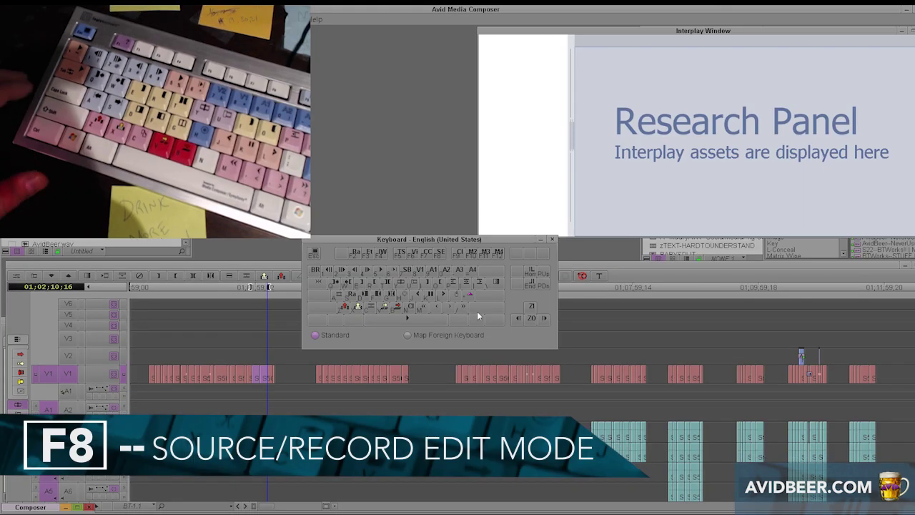
{"action": "key", "text": "F7"}
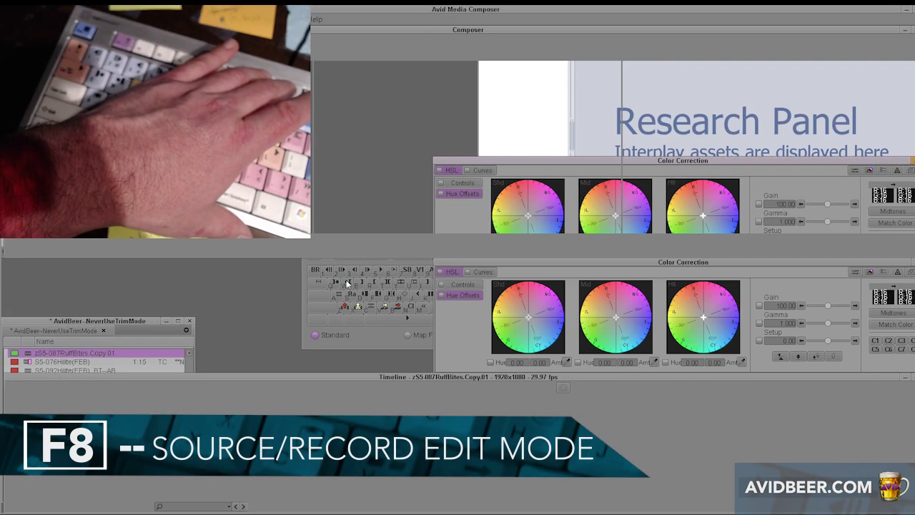
{"action": "key", "text": "F8"}
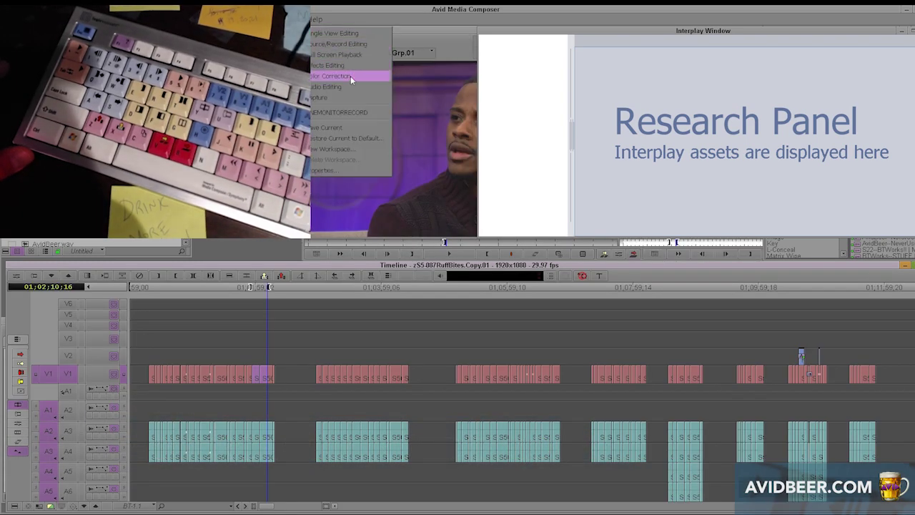
{"action": "left_click", "coordinate": [352, 112]}
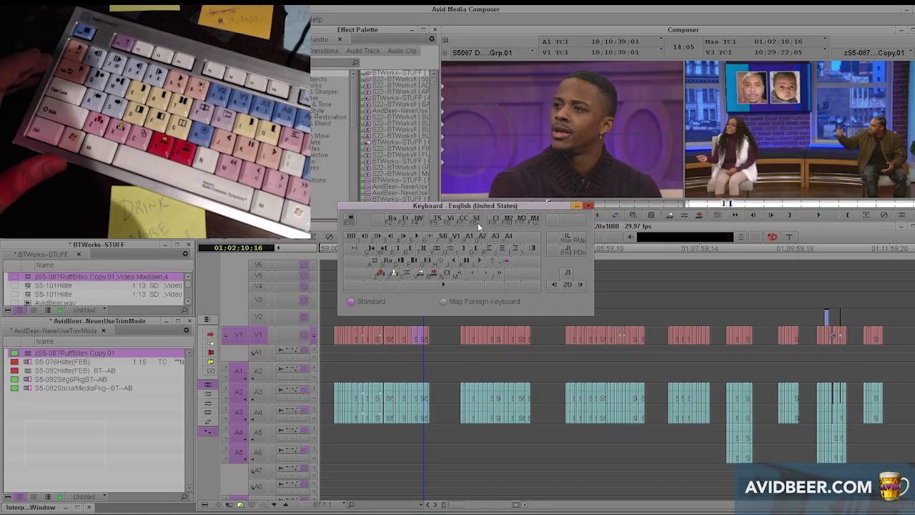
Step: Check the Batch Import options for the second S5-101Hilite clip in BTWorks--STUFF without importing anything
{"action": "left_click_drag", "start_coordinate": [108, 406], "coordinate": [19, 370]}
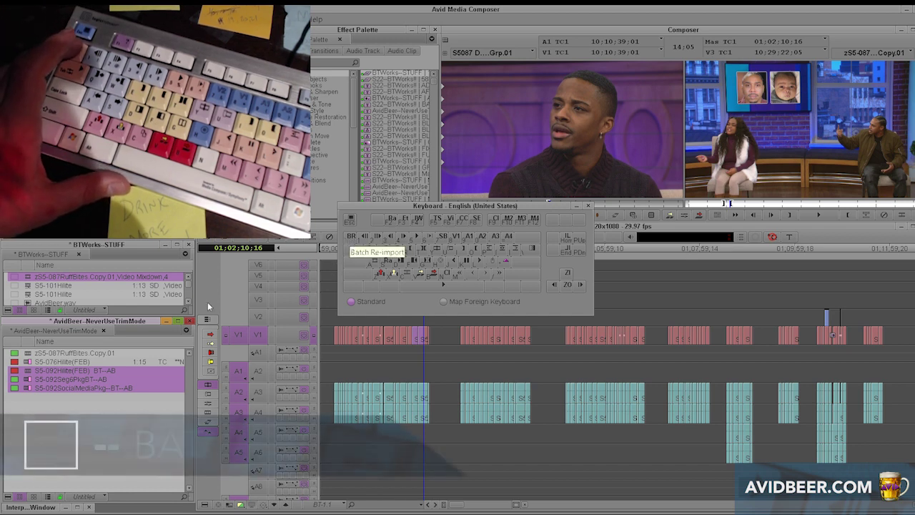
{"action": "left_click", "coordinate": [31, 293]}
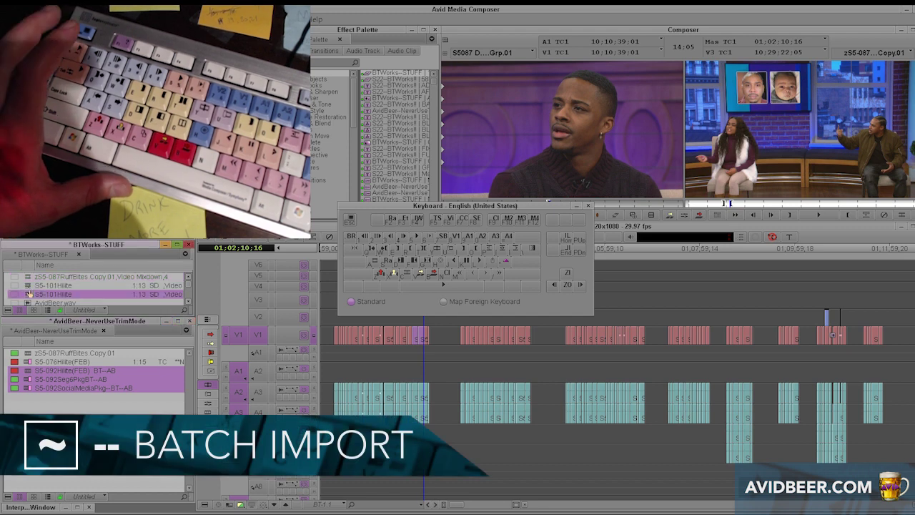
{"action": "key", "text": "grave"}
{"action": "left_click", "coordinate": [465, 275]}
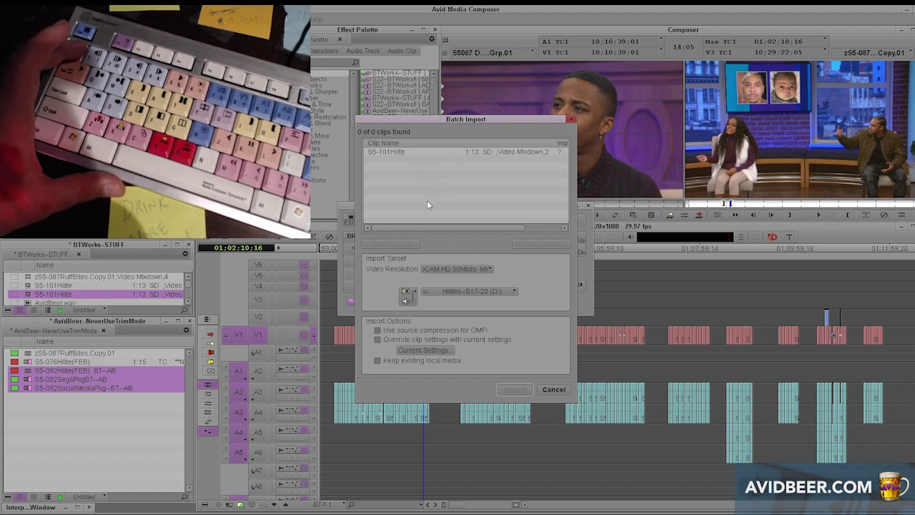
{"action": "left_click", "coordinate": [557, 391]}
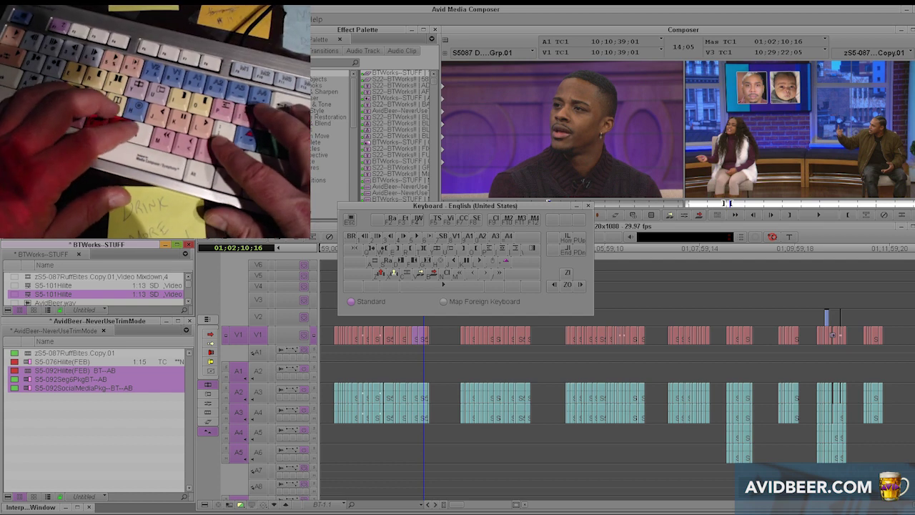
Step: Enable A3 as the only record track and add quick transitions at its cuts in the marked range
{"action": "left_click", "coordinate": [420, 344]}
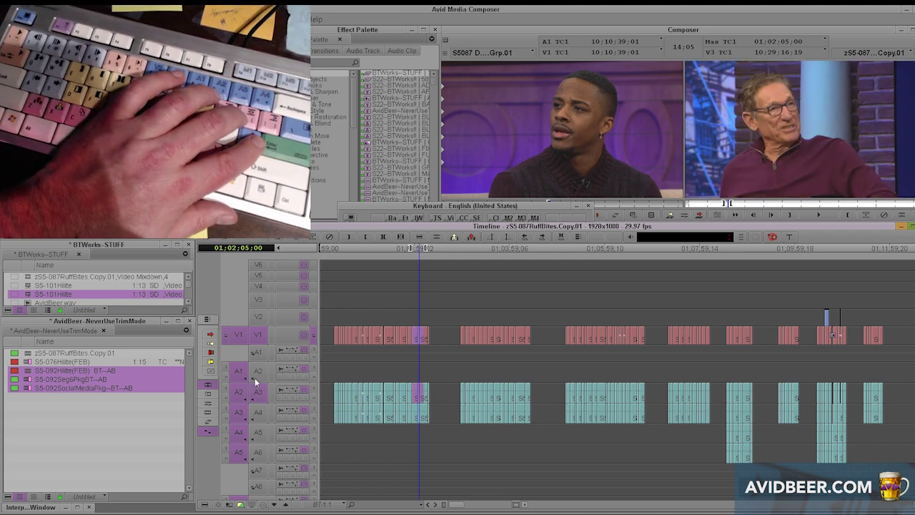
{"action": "left_click", "coordinate": [256, 392]}
{"action": "left_click", "coordinate": [424, 397]}
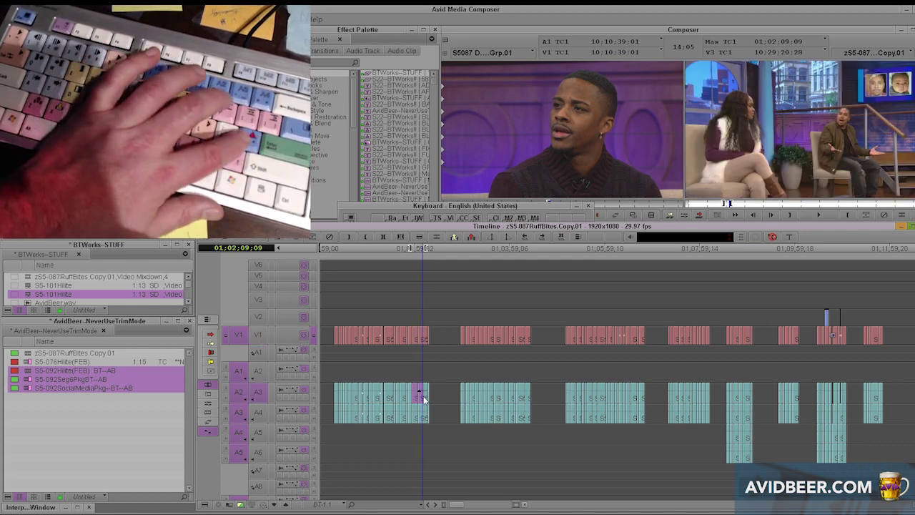
{"action": "left_click_drag", "start_coordinate": [424, 395], "coordinate": [426, 398]}
{"action": "left_click", "coordinate": [779, 161]}
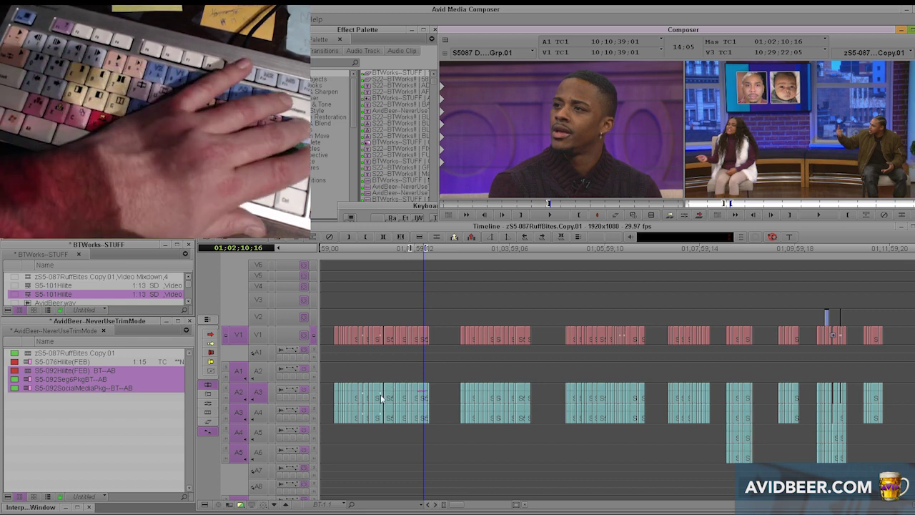
Step: Check the Quick Transition settings for A3 and A4 at the 01;02;01;28 cut, and cancel without adding one
{"action": "key", "text": "a"}
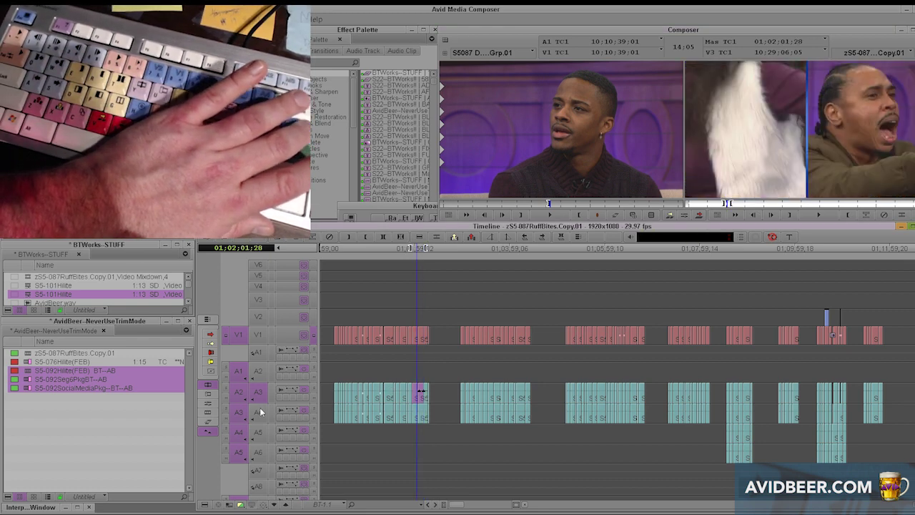
{"action": "key", "text": "backslash"}
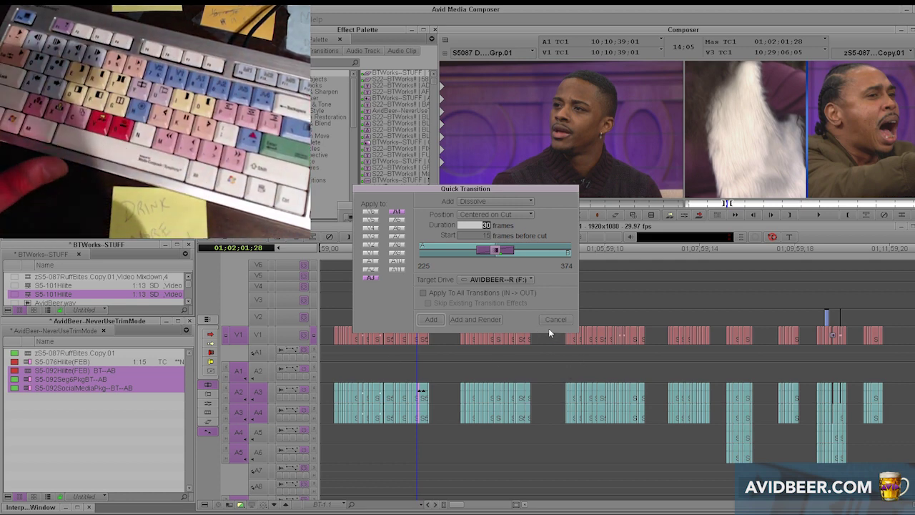
{"action": "left_click", "coordinate": [547, 319]}
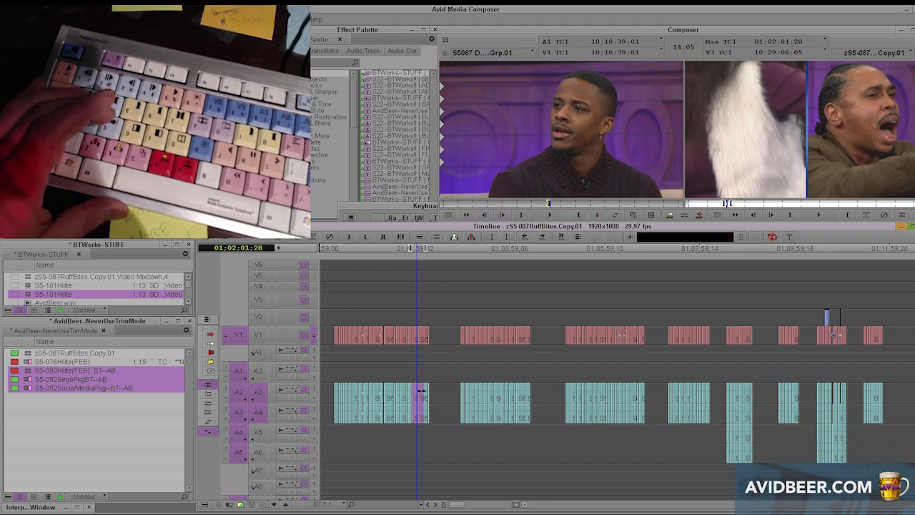
Step: Move the Keyboard window clear of the clips and examine the timeline around 01;03;39;19 at several zoom levels
{"action": "left_click_drag", "start_coordinate": [372, 204], "coordinate": [196, 256]}
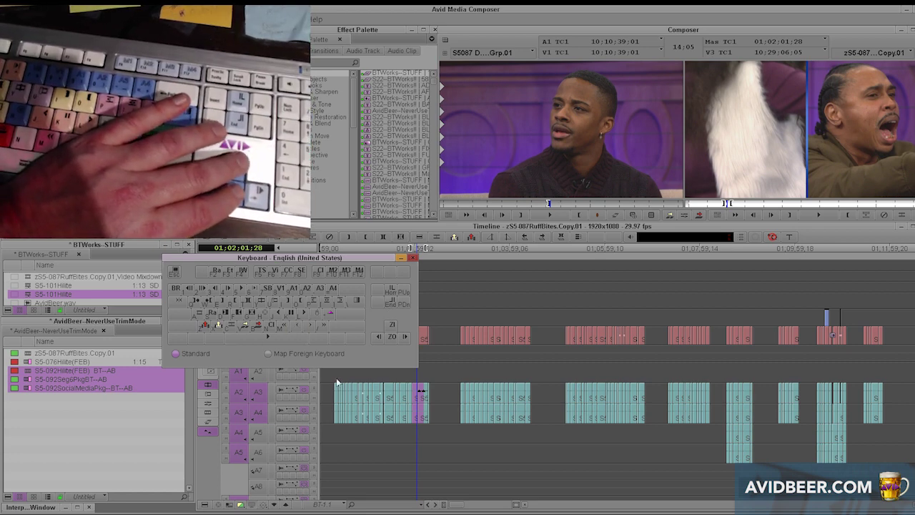
{"action": "left_click", "coordinate": [494, 334]}
{"action": "key", "text": "Up"}
{"action": "key", "text": "Up"}
{"action": "key", "text": "Up"}
{"action": "key", "text": "Up"}
{"action": "key", "text": "Up"}
{"action": "key", "text": "Up"}
{"action": "key", "text": "Up"}
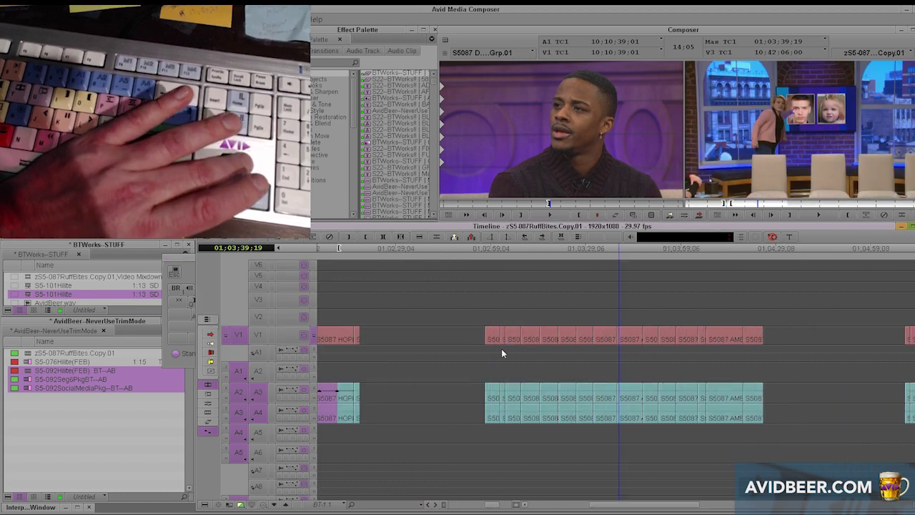
{"action": "key", "text": "Down"}
{"action": "key", "text": "Down"}
{"action": "key", "text": "Down"}
{"action": "key", "text": "Down"}
{"action": "key", "text": "Down"}
{"action": "key", "text": "Down"}
{"action": "key", "text": "Down"}
{"action": "key", "text": "Down"}
{"action": "key", "text": "Down"}
{"action": "key", "text": "Down"}
{"action": "key", "text": "Up"}
{"action": "key", "text": "Up"}
{"action": "key", "text": "Up"}
{"action": "key", "text": "Up"}
{"action": "key", "text": "Up"}
{"action": "key", "text": "Up"}
{"action": "key", "text": "Up"}
{"action": "key", "text": "Down"}
{"action": "key", "text": "Down"}
{"action": "key", "text": "Down"}
{"action": "key", "text": "Down"}
{"action": "key", "text": "Down"}
{"action": "key", "text": "Down"}
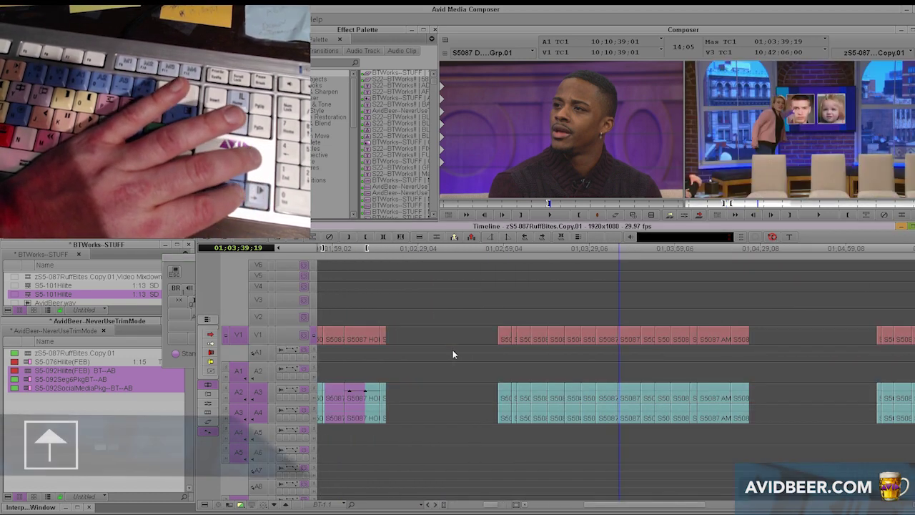
{"action": "key", "text": "Up"}
{"action": "key", "text": "Up"}
{"action": "key", "text": "Up"}
Step: Go to 01;00;47;22 and examine the surrounding clips at closer and wider timeline zoom levels
{"action": "left_click_drag", "start_coordinate": [384, 381], "coordinate": [374, 384]}
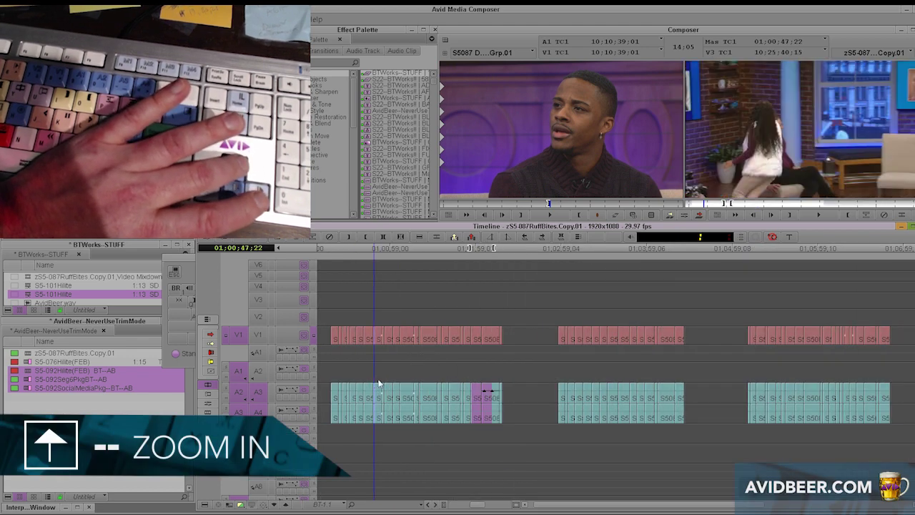
{"action": "key", "text": "ctrl+]"}
{"action": "key", "text": "ctrl+]"}
{"action": "key", "text": "ctrl+]"}
{"action": "key", "text": "ctrl+]"}
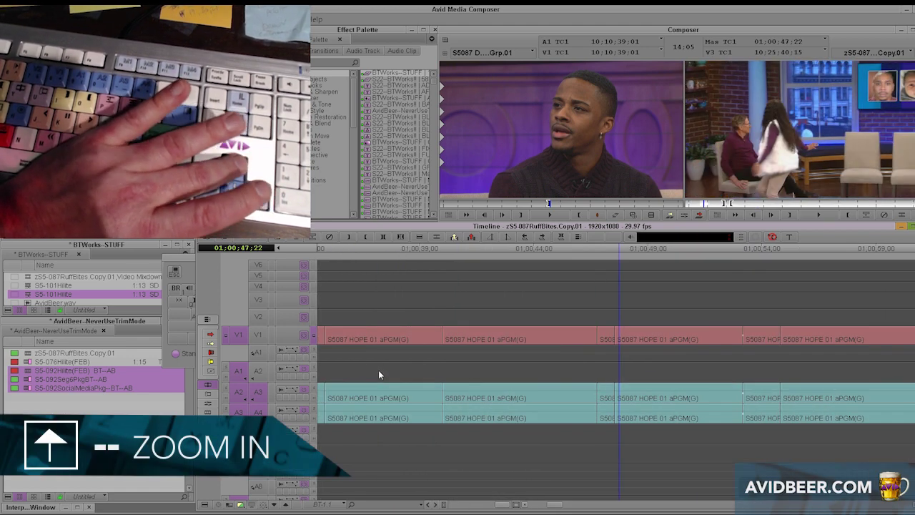
{"action": "key", "text": "Down"}
{"action": "key", "text": "Down"}
{"action": "key", "text": "Up"}
{"action": "key", "text": "Up"}
{"action": "key", "text": "Up"}
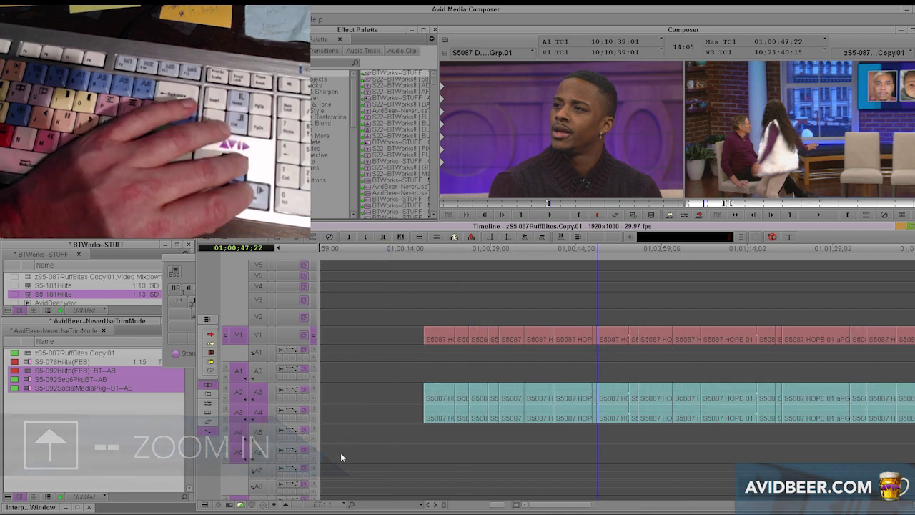
{"action": "key", "text": "Down"}
{"action": "key", "text": "Down"}
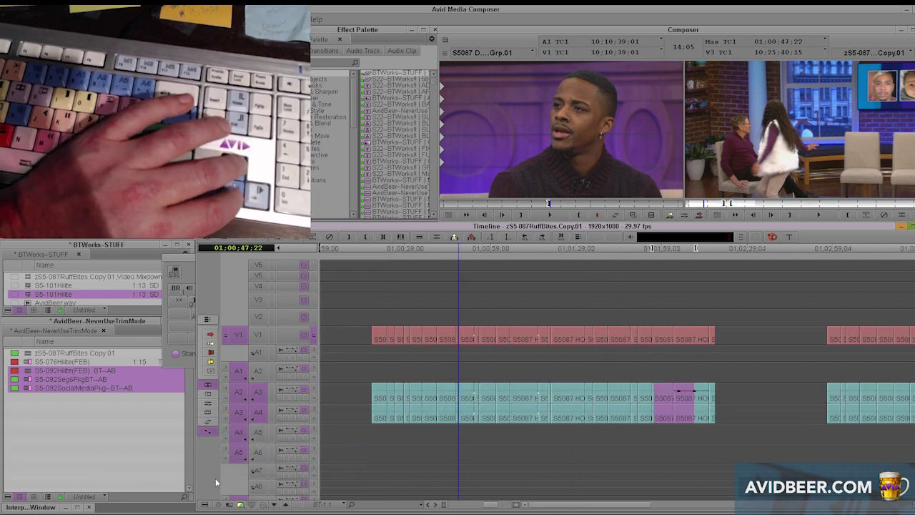
Step: Look up the timeline's Zoom In and Zoom Out commands, and bring the Keyboard window back to the front
{"action": "left_click", "coordinate": [205, 505]}
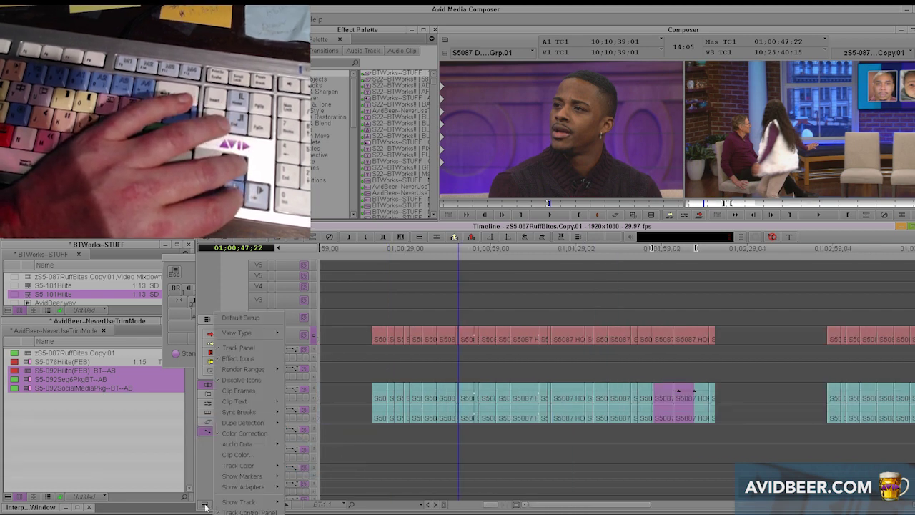
{"action": "mouse_move", "coordinate": [243, 514]}
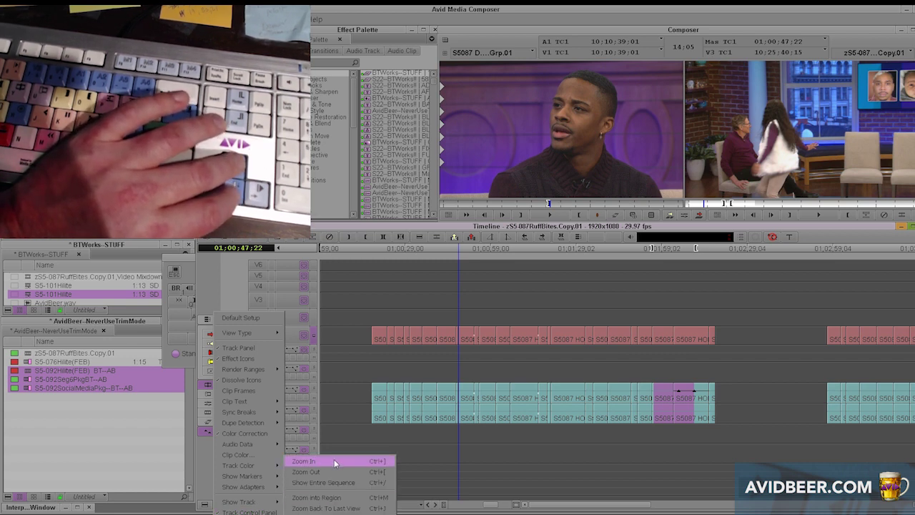
{"action": "left_click", "coordinate": [188, 262]}
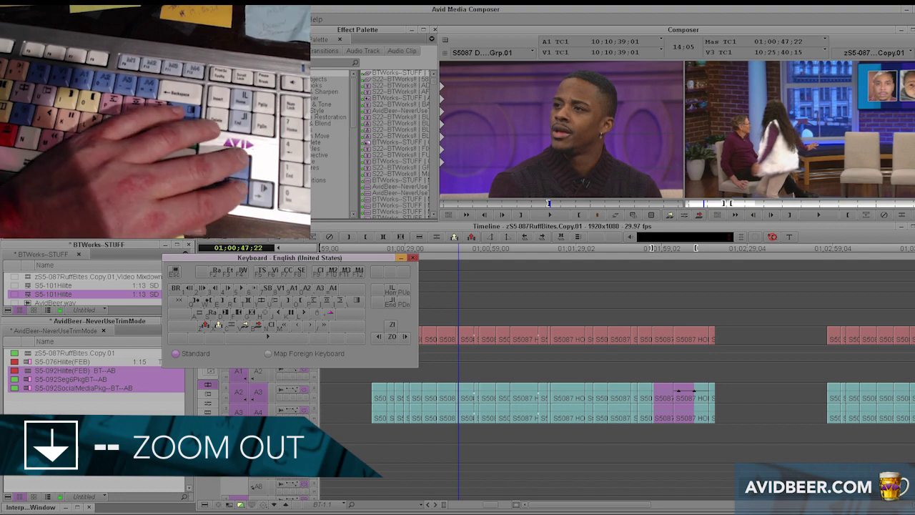
Step: Go to 01;01;01;19 and compare the timeline there between single-clip detail and the whole-sequence overview
{"action": "left_click", "coordinate": [467, 437]}
{"action": "left_click", "coordinate": [499, 429]}
{"action": "key", "text": "Up"}
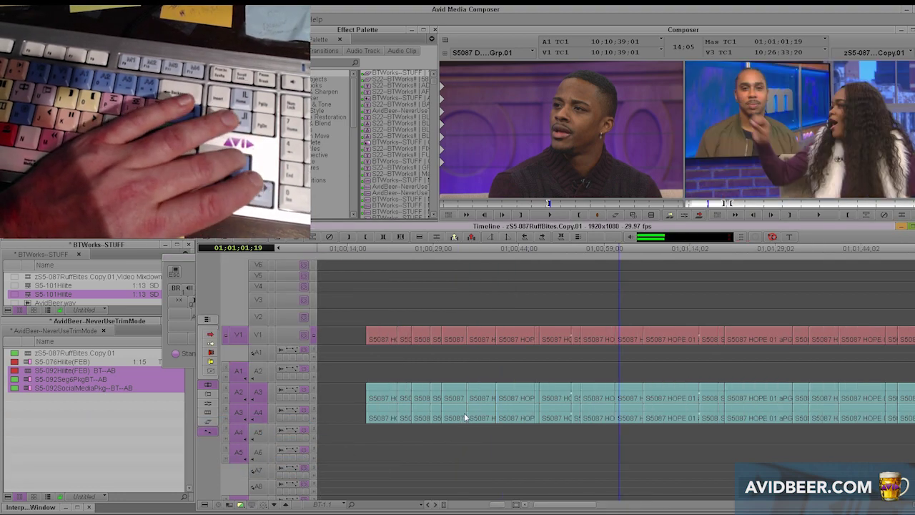
{"action": "key", "text": "ctrl+["}
{"action": "key", "text": "ctrl+["}
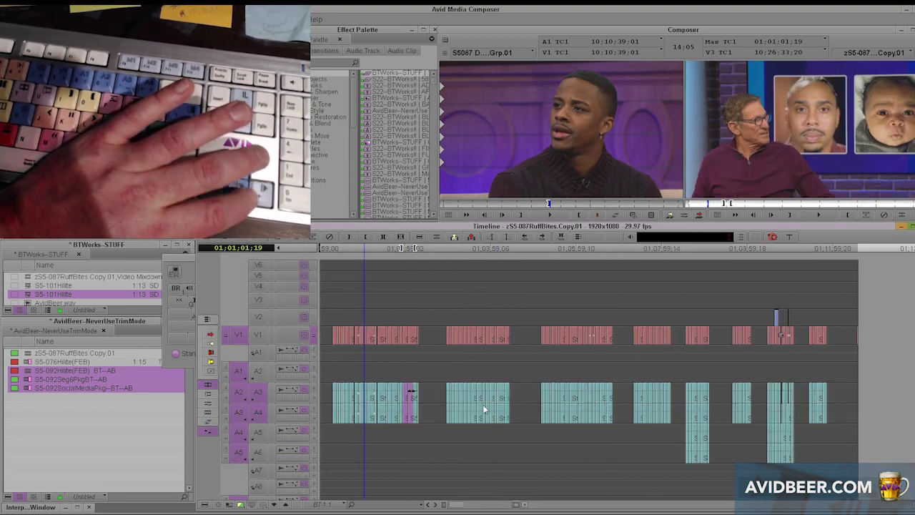
{"action": "key", "text": "ctrl+]"}
{"action": "key", "text": "ctrl+]"}
{"action": "key", "text": "ctrl+]"}
{"action": "key", "text": "Up"}
{"action": "key", "text": "Up"}
{"action": "key", "text": "Up"}
{"action": "key", "text": "Up"}
{"action": "key", "text": "Up"}
{"action": "key", "text": "Up"}
{"action": "key", "text": "Up"}
{"action": "left_click_drag", "start_coordinate": [458, 506], "coordinate": [484, 507]}
{"action": "key", "text": "Down"}
{"action": "key", "text": "Down"}
{"action": "key", "text": "Down"}
{"action": "key", "text": "Down"}
{"action": "key", "text": "Down"}
{"action": "key", "text": "Down"}
{"action": "key", "text": "Down"}
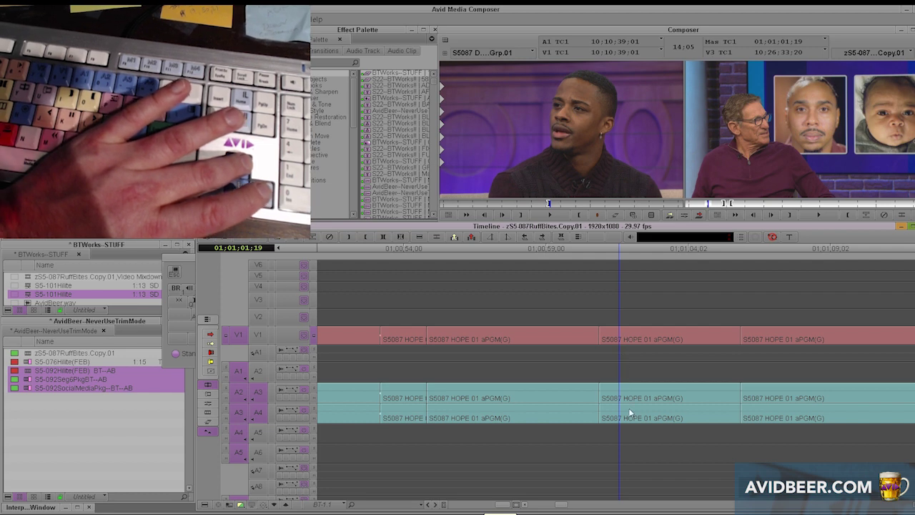
{"action": "key", "text": "ctrl+["}
{"action": "key", "text": "ctrl+]"}
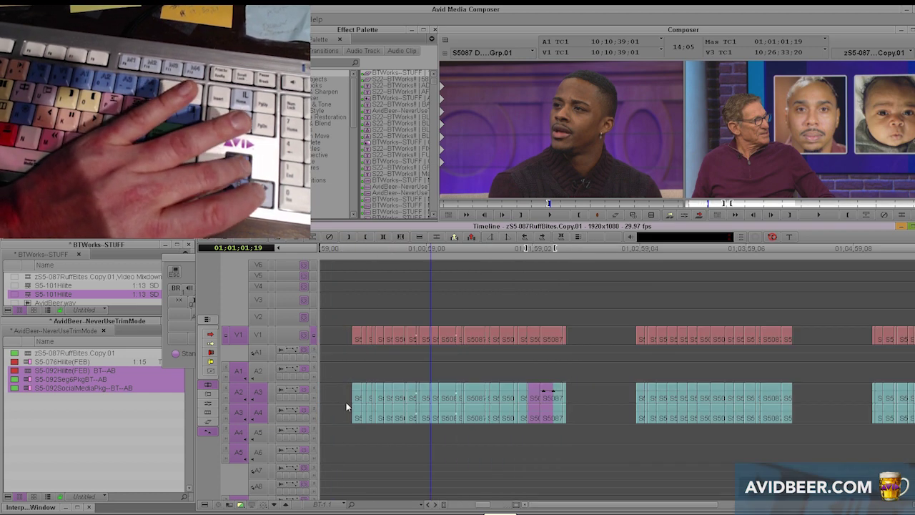
Step: Bring up the Keyboard window and show its Shift-layer command assignments
{"action": "left_click", "coordinate": [169, 262]}
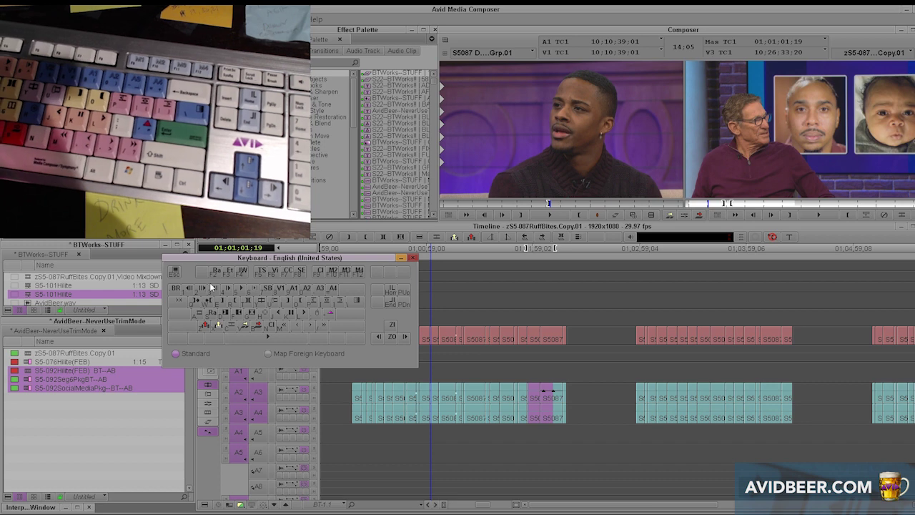
{"action": "key", "text": "shift"}
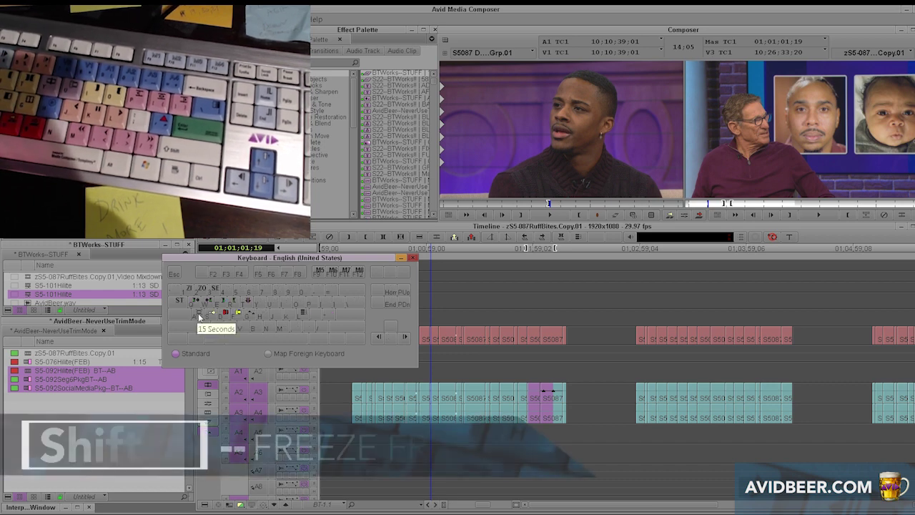
Step: Go to 01;01;04;12 in the sequence and make V1 the only enabled record track
{"action": "left_click", "coordinate": [436, 374]}
{"action": "left_click", "coordinate": [251, 336]}
{"action": "left_click", "coordinate": [256, 379]}
{"action": "left_click", "coordinate": [259, 410]}
{"action": "left_click", "coordinate": [262, 388]}
{"action": "left_click", "coordinate": [261, 372]}
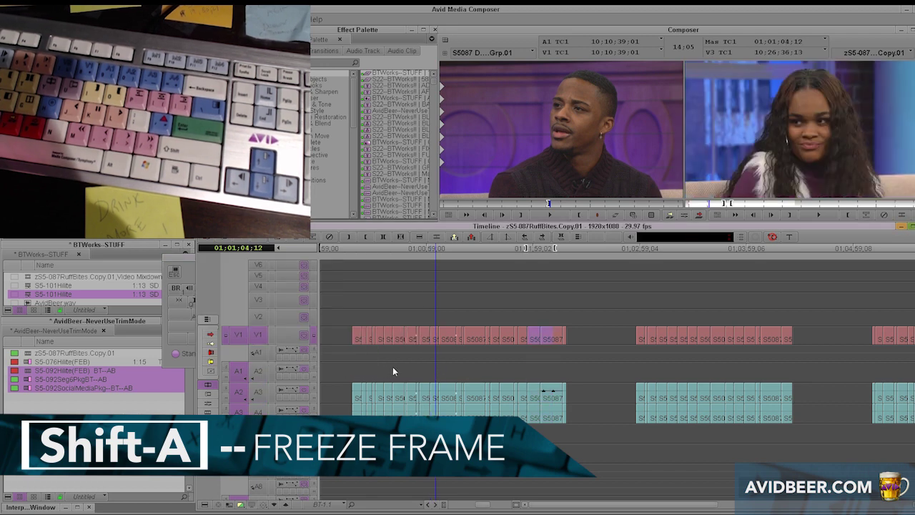
Step: Load the V1 frame's source clip into the source monitor and try Freeze Frame, cancelling at the media drive choice
{"action": "key", "text": "n"}
{"action": "key", "text": "shift+a"}
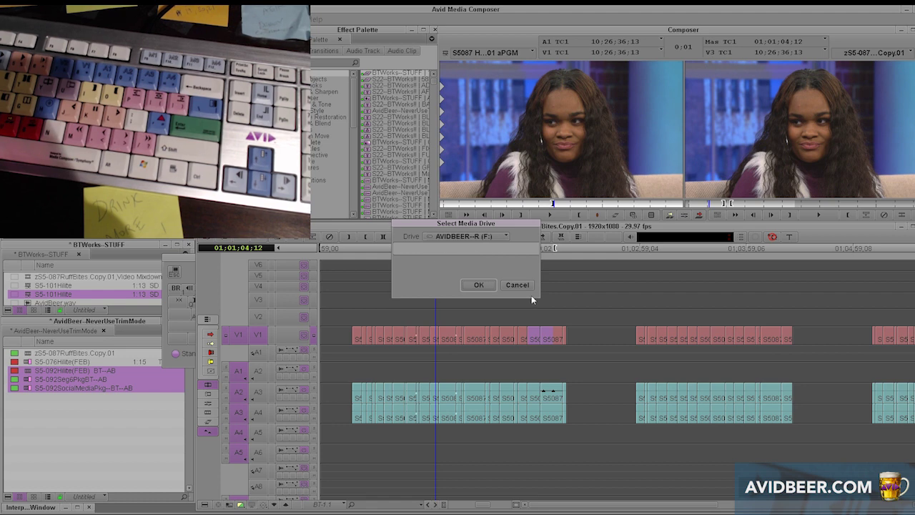
{"action": "left_click", "coordinate": [517, 285]}
{"action": "key", "text": "s"}
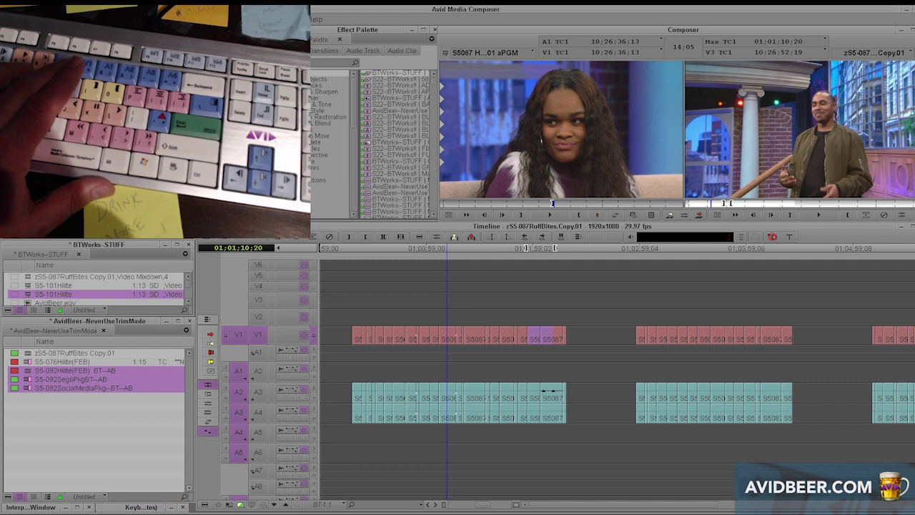
Step: Show the Source Browser, close and reopen it, and minimize both it and the Keyboard window
{"action": "key", "text": "ctrl+i"}
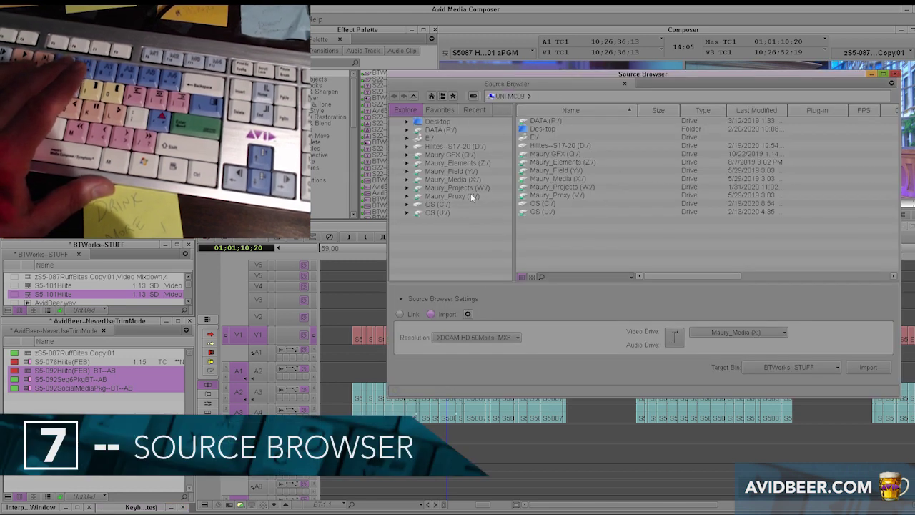
{"action": "left_click", "coordinate": [894, 75]}
{"action": "key", "text": "7"}
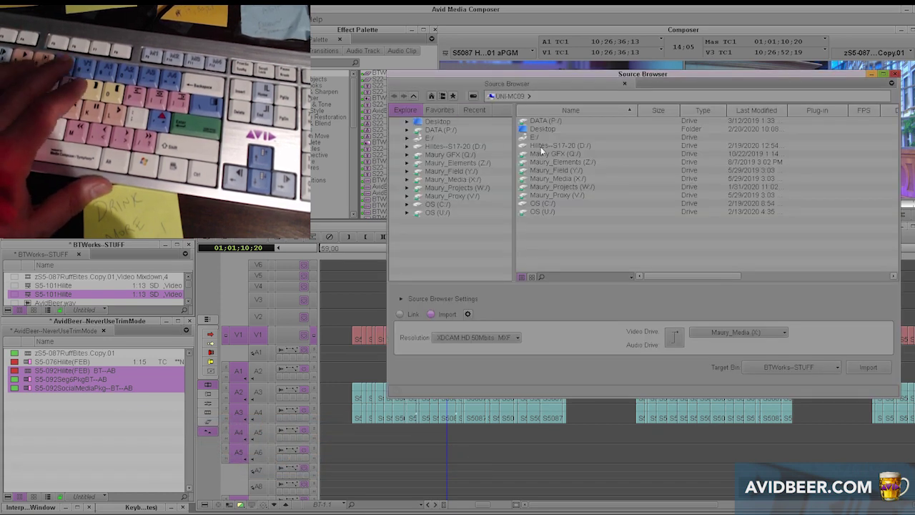
{"action": "left_click", "coordinate": [871, 79]}
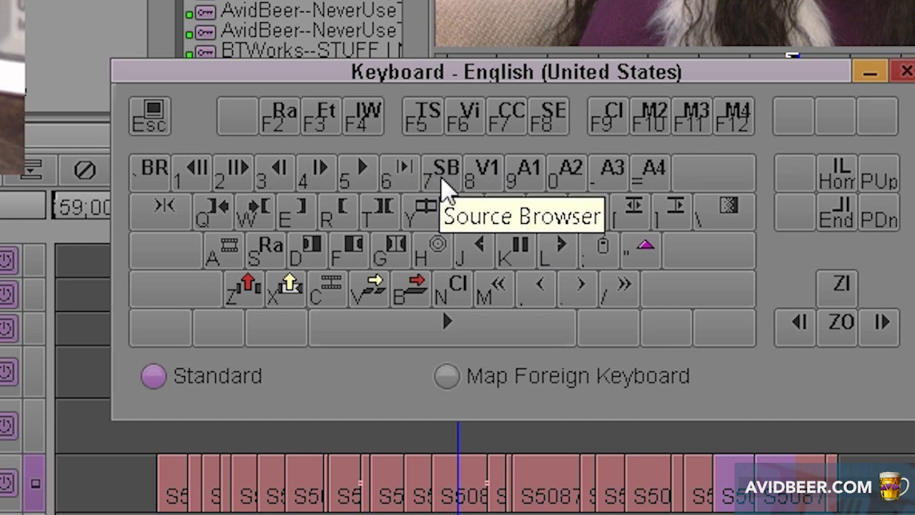
{"action": "left_click", "coordinate": [868, 73]}
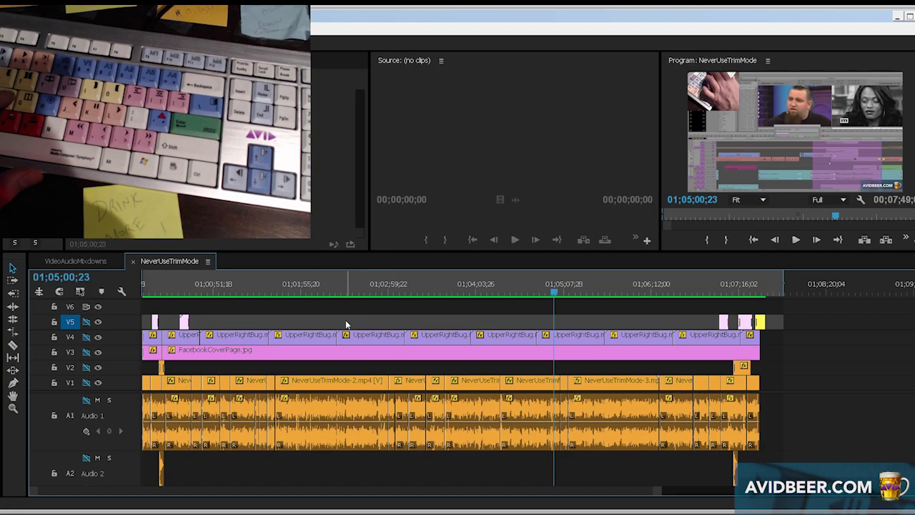
Step: Switch to Premiere Pro and review the NeverUseTrimMode sequence back to 01;01;26;29
{"action": "left_click_drag", "start_coordinate": [384, 283], "coordinate": [355, 284]}
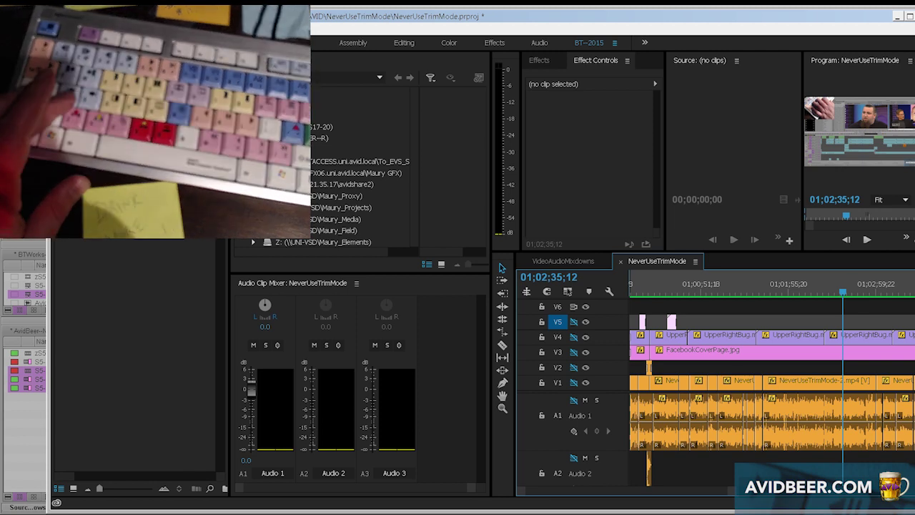
{"action": "left_click_drag", "start_coordinate": [758, 294], "coordinate": [750, 295]}
{"action": "left_click_drag", "start_coordinate": [734, 492], "coordinate": [681, 501]}
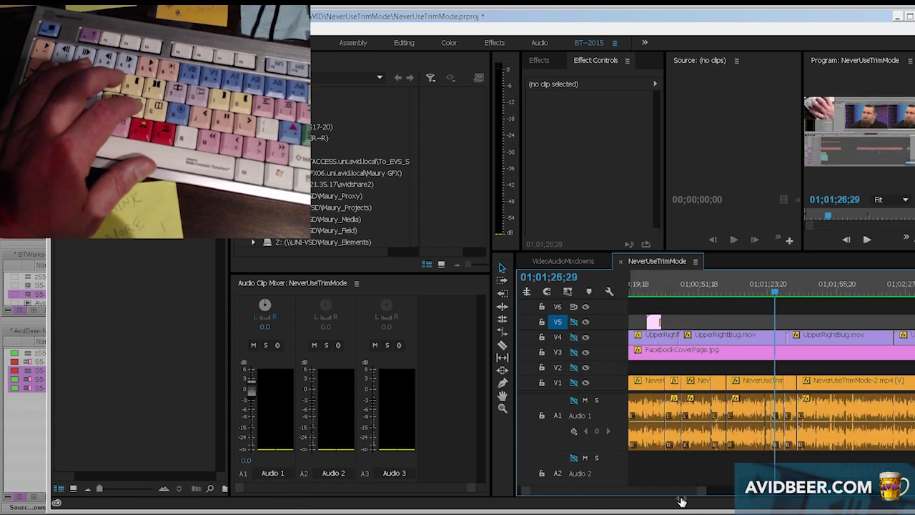
Step: Make V1 the only targeted track, with V5 unlocked, and go to 01;01;24;09 in the sequence
{"action": "left_click", "coordinate": [558, 382]}
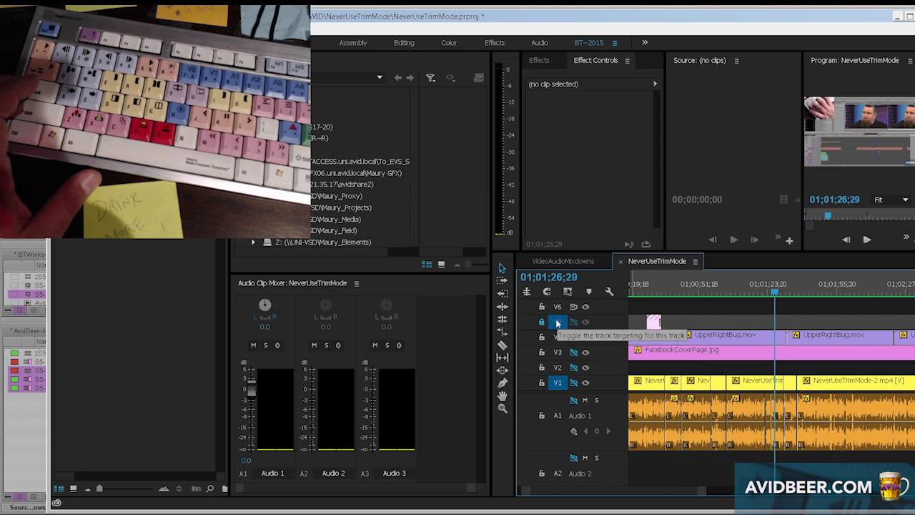
{"action": "left_click", "coordinate": [542, 322]}
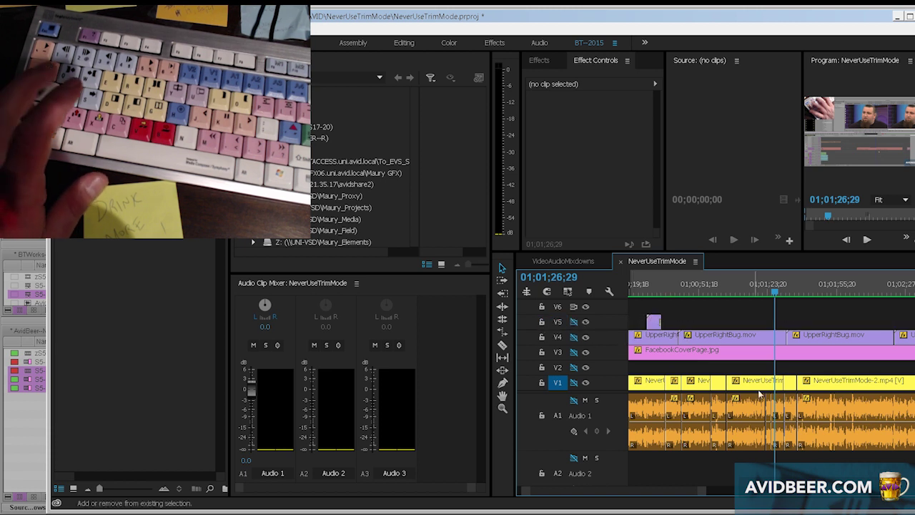
{"action": "left_click_drag", "start_coordinate": [787, 293], "coordinate": [791, 293]}
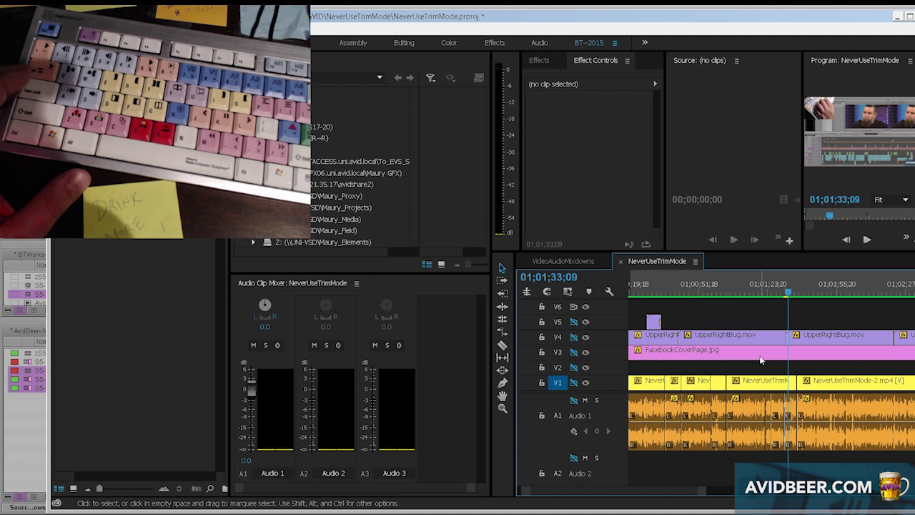
{"action": "key", "text": "t"}
{"action": "left_click_drag", "start_coordinate": [788, 289], "coordinate": [770, 287]}
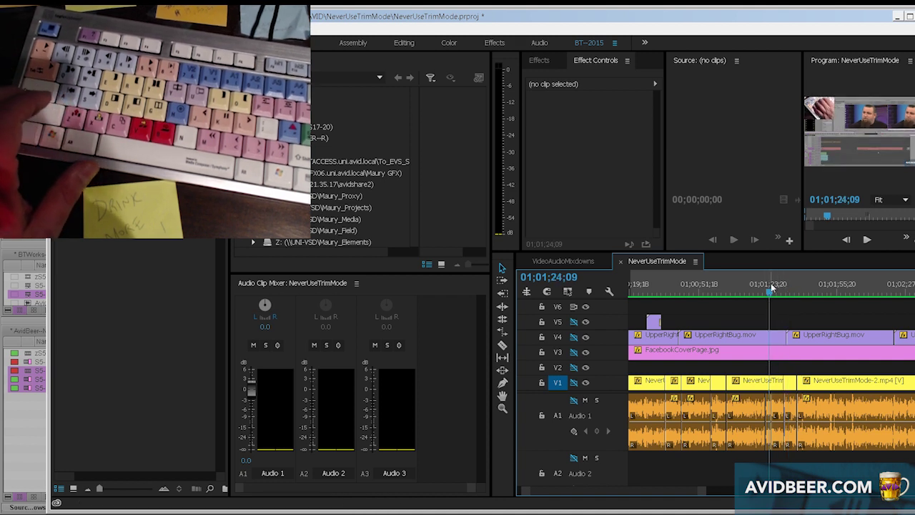
Step: Target all video and audio tracks at once, and reduce the heights of tracks A1 and A2
{"action": "left_click", "coordinate": [561, 346], "text": "shift"}
{"action": "left_click", "coordinate": [555, 448], "text": "shift"}
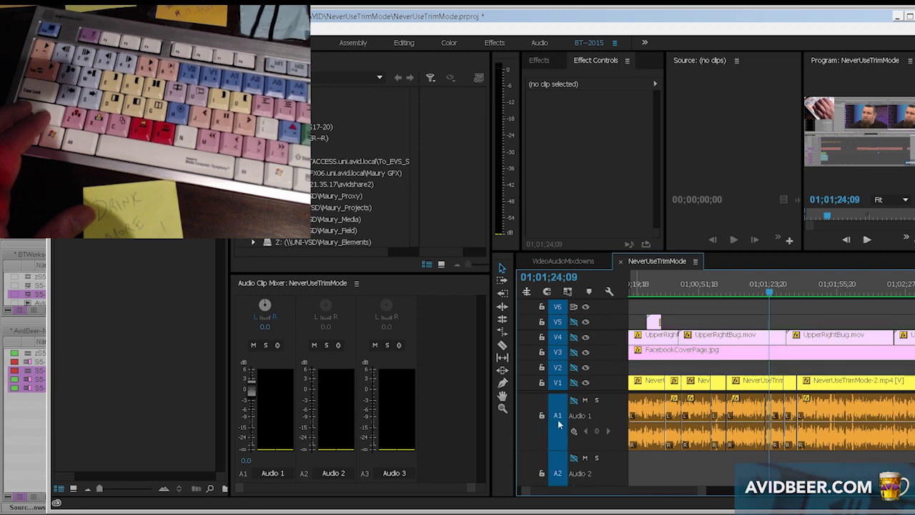
{"action": "scroll", "coordinate": [558, 436], "scroll_direction": "down", "scroll_amount": 4}
{"action": "scroll", "coordinate": [559, 418], "scroll_direction": "down", "scroll_amount": 6}
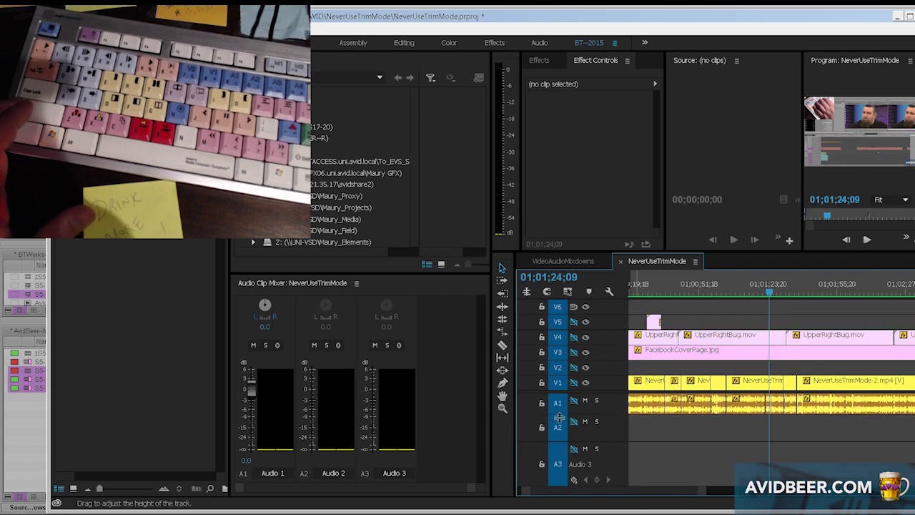
Step: Untarget all video tracks and all audio tracks at once
{"action": "left_click", "coordinate": [556, 368], "text": "shift"}
{"action": "left_click", "coordinate": [563, 410], "text": "shift"}
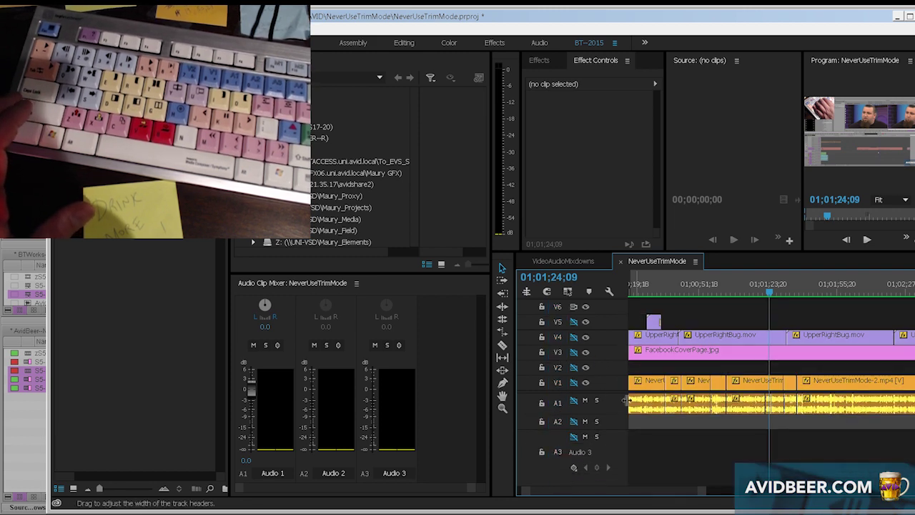